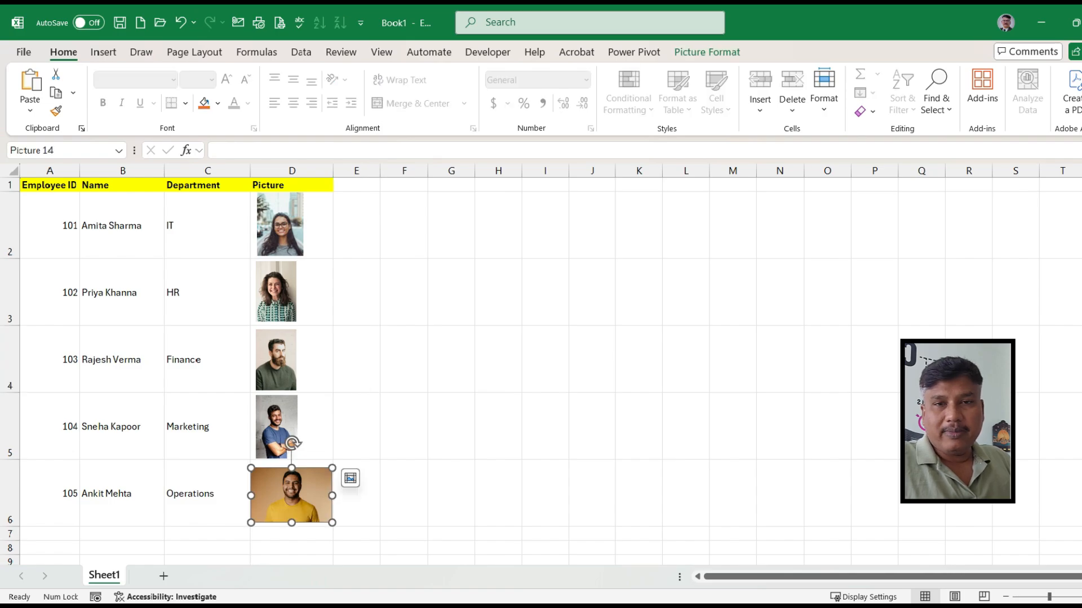
Delete the picture over cell D6 and insert the yellow-shirt portrait from this device, placed over cells
key(Delete)
click(292, 494)
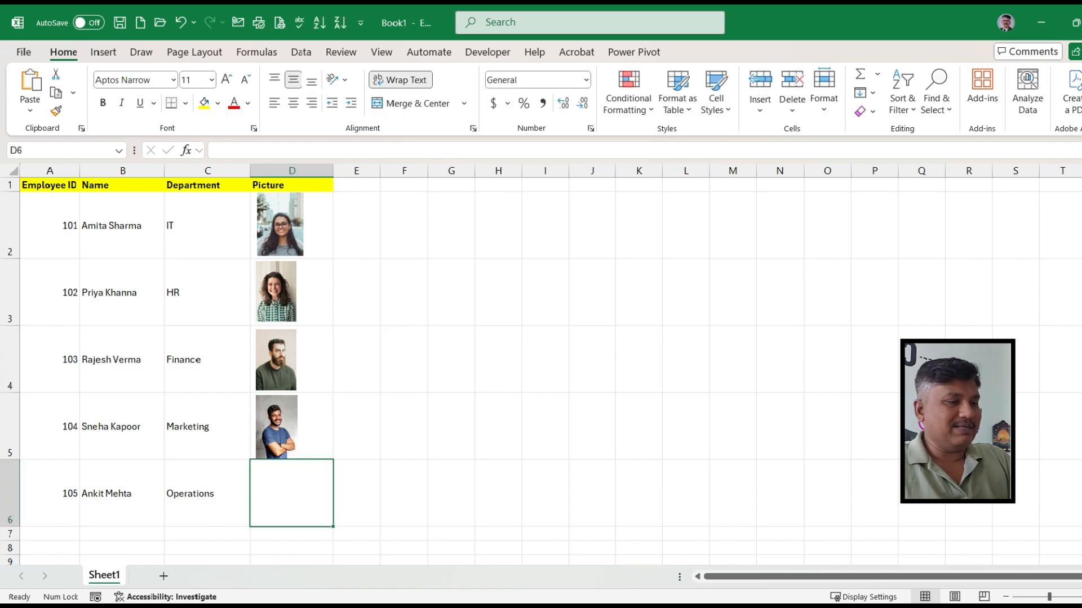
click(103, 53)
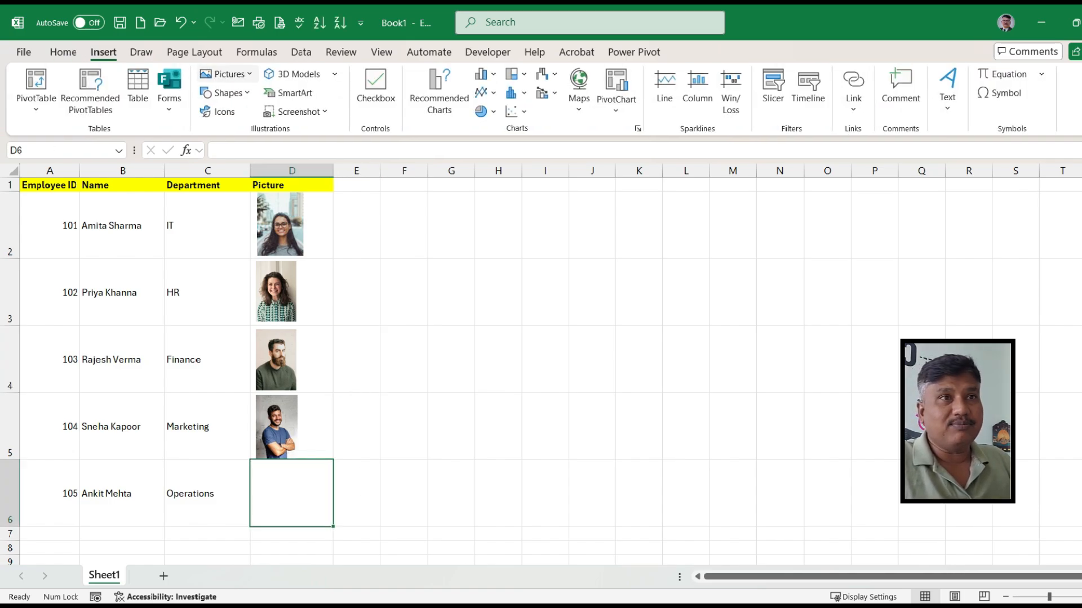
click(225, 74)
mouse_move(253, 115)
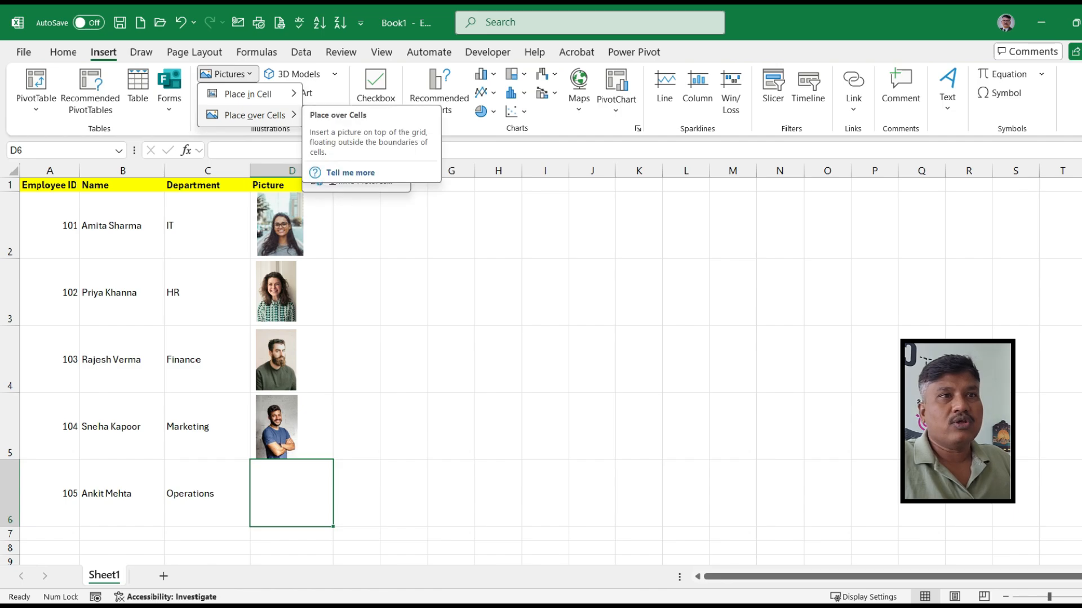
click(338, 138)
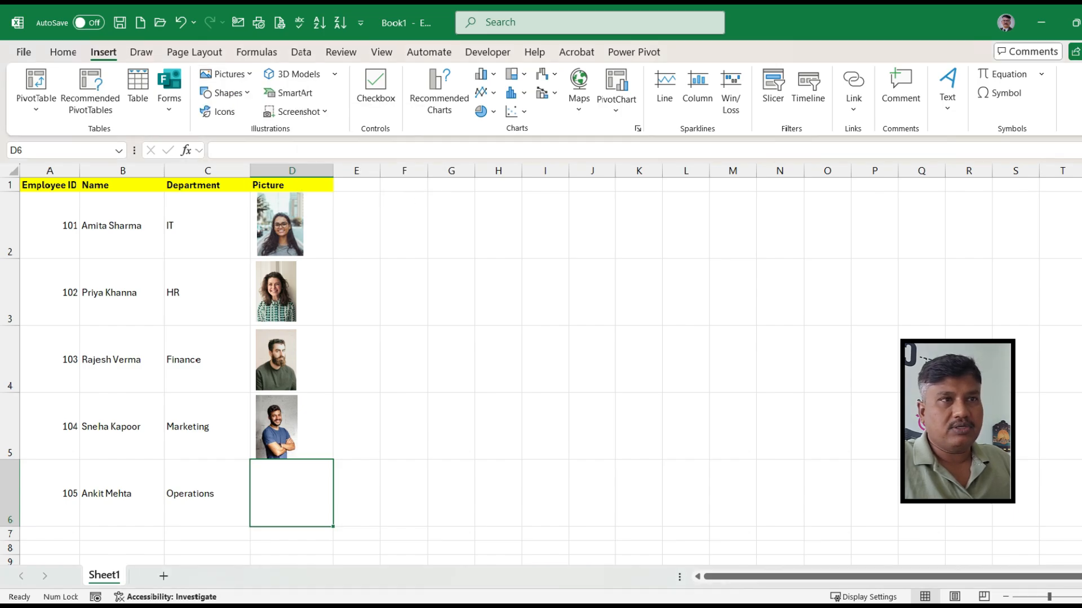
double_click(410, 242)
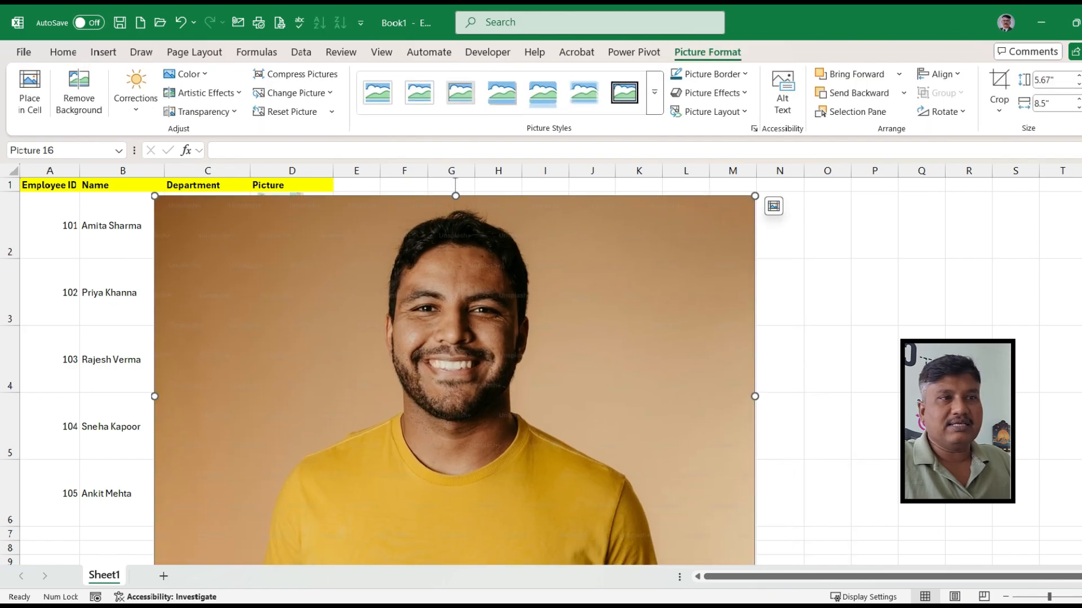
Shrink the inserted portrait to about 1.07" by 0.71" and place it over cell D6
drag(154, 196, 514, 436)
drag(634, 507, 287, 301)
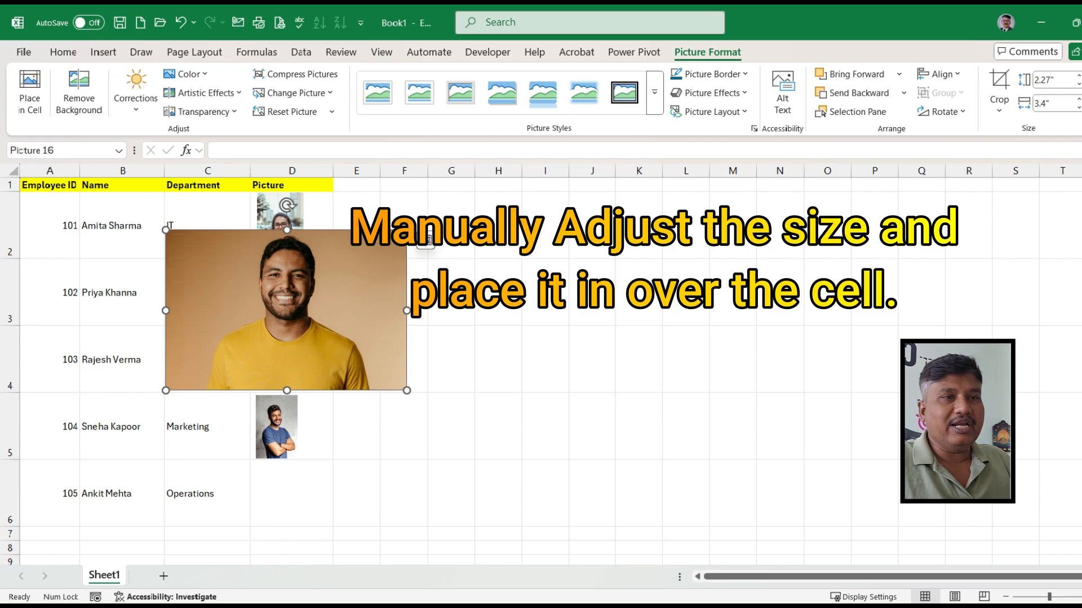
drag(407, 230, 328, 519)
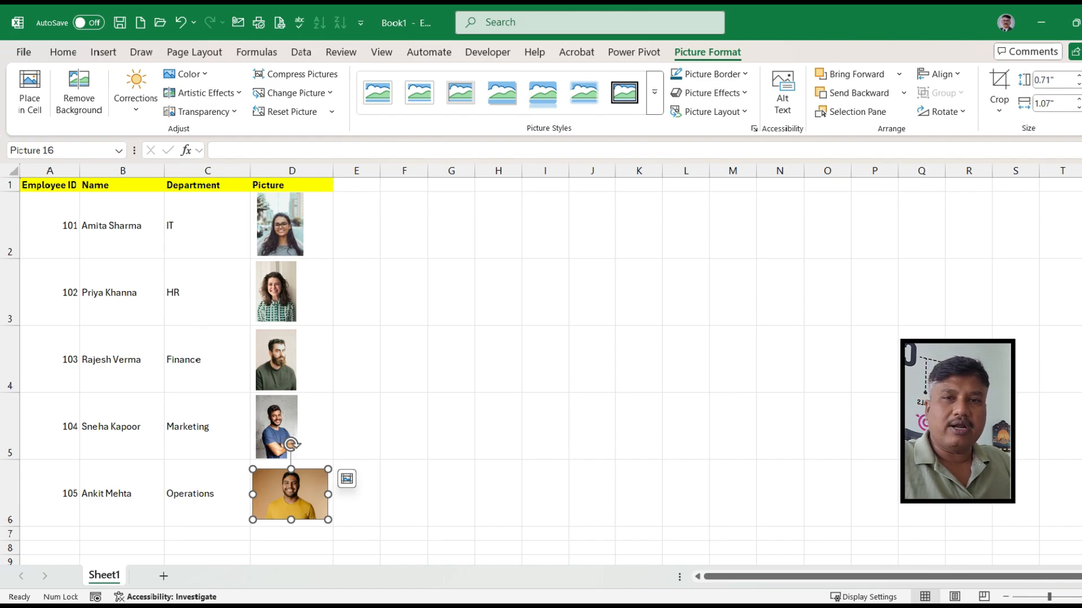
click(404, 359)
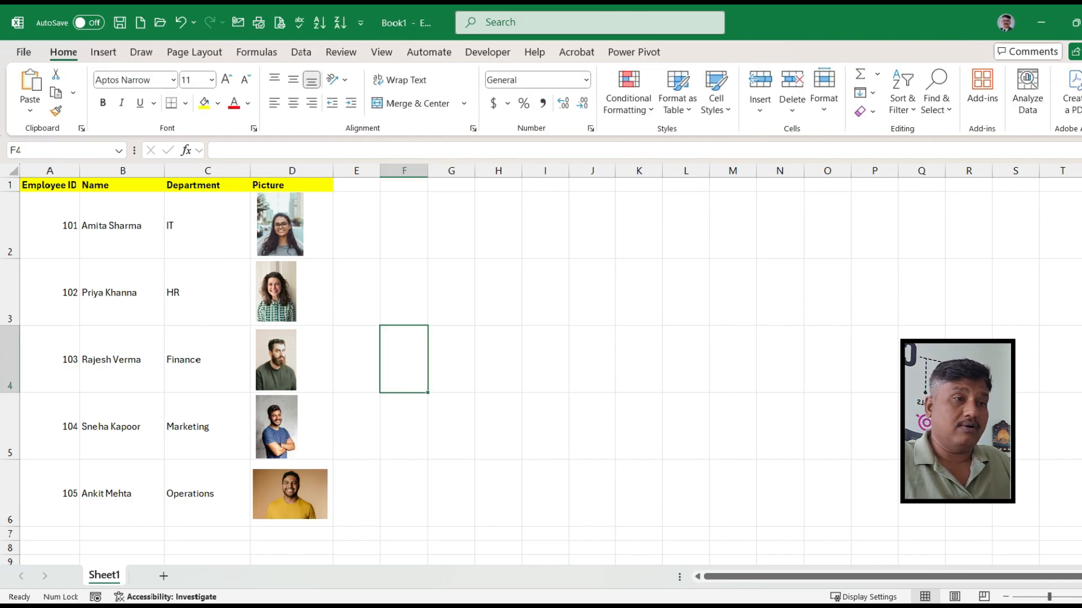
click(356, 360)
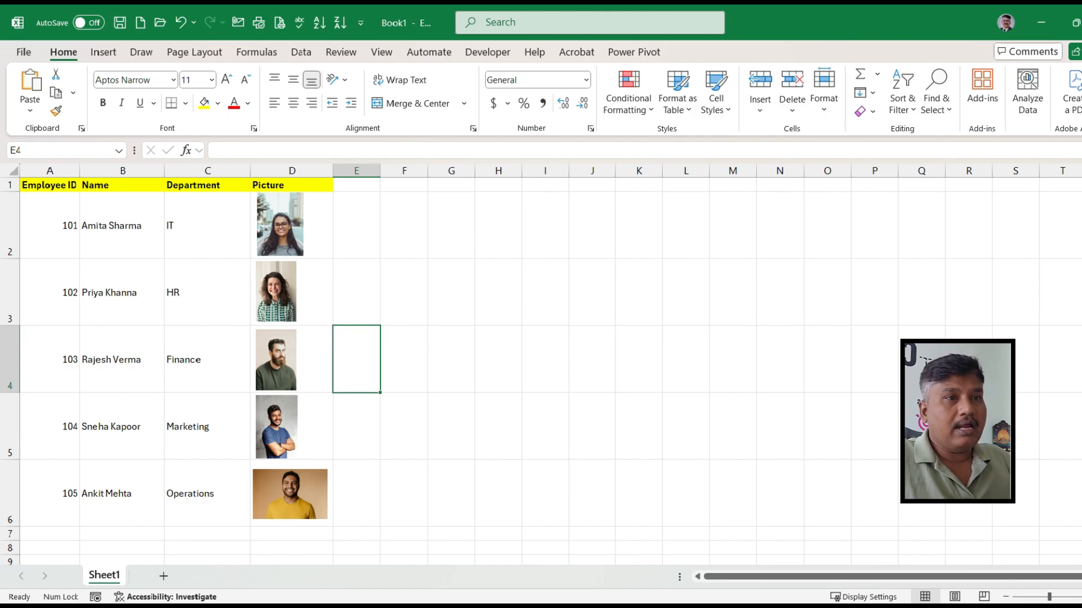
Add filters to the table's header row and sort the table by Name from Z to A
click(207, 427)
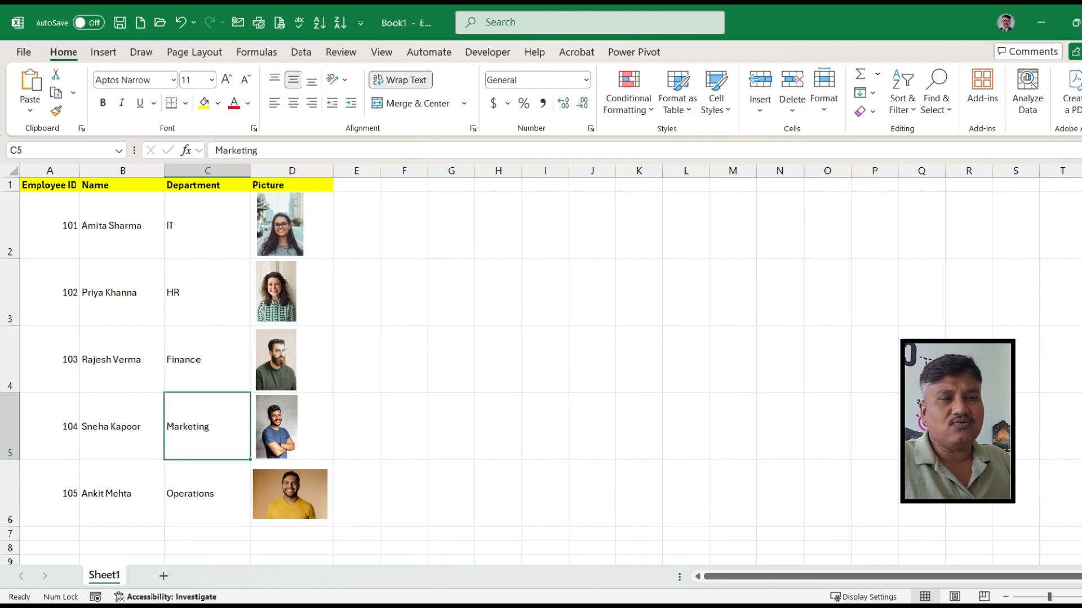
click(208, 359)
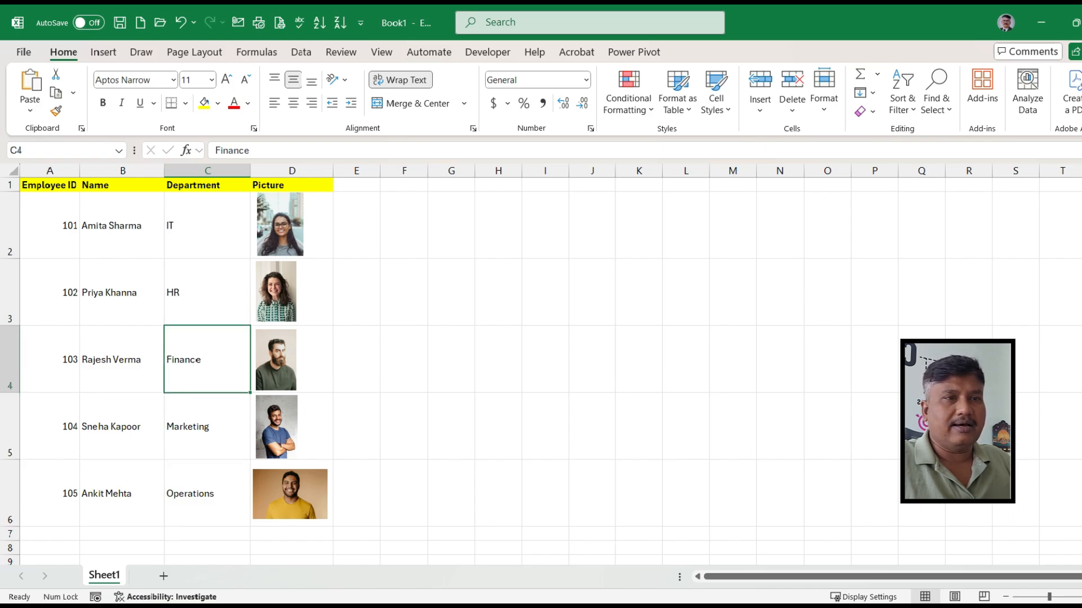
click(207, 225)
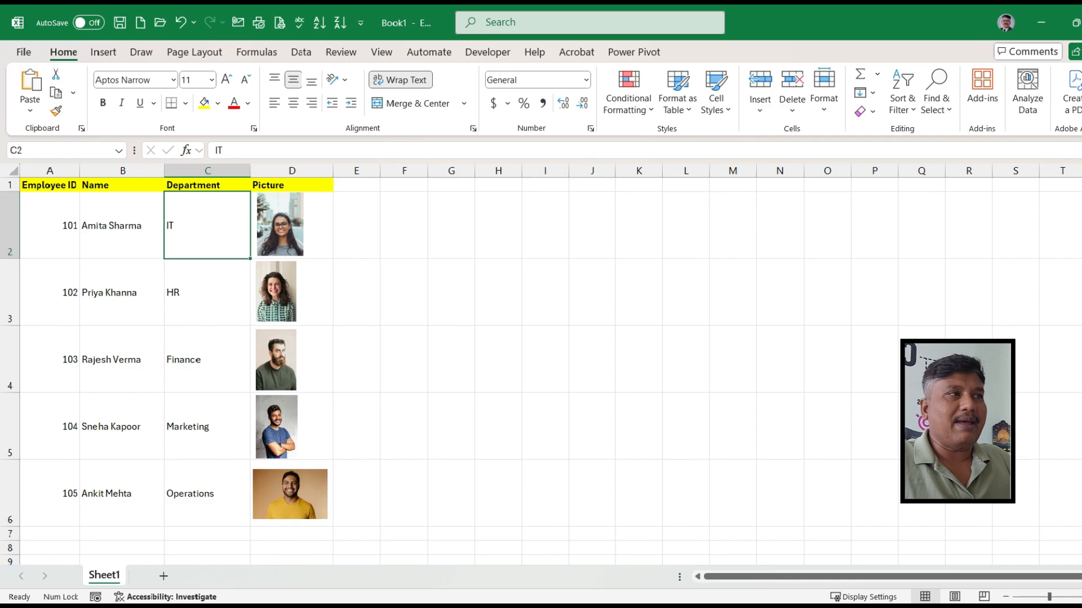
key(ctrl+shift+l)
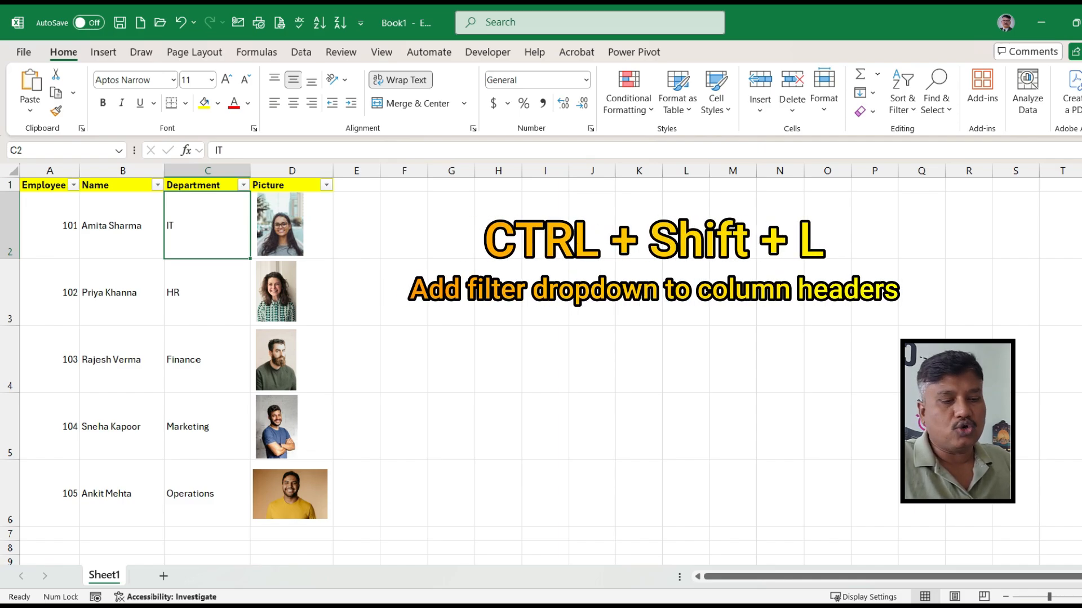
click(157, 185)
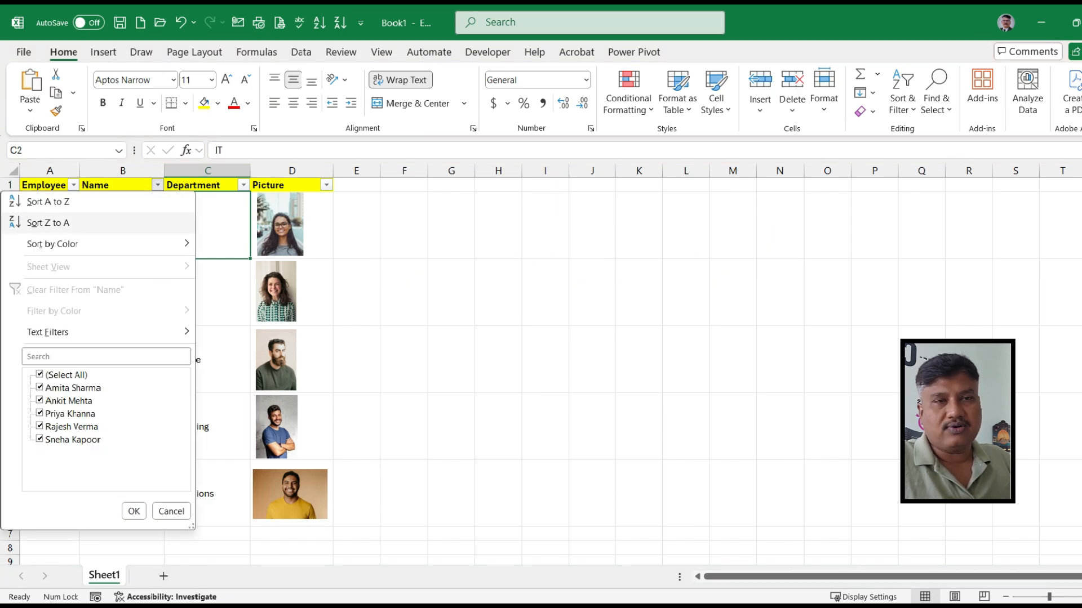
click(48, 223)
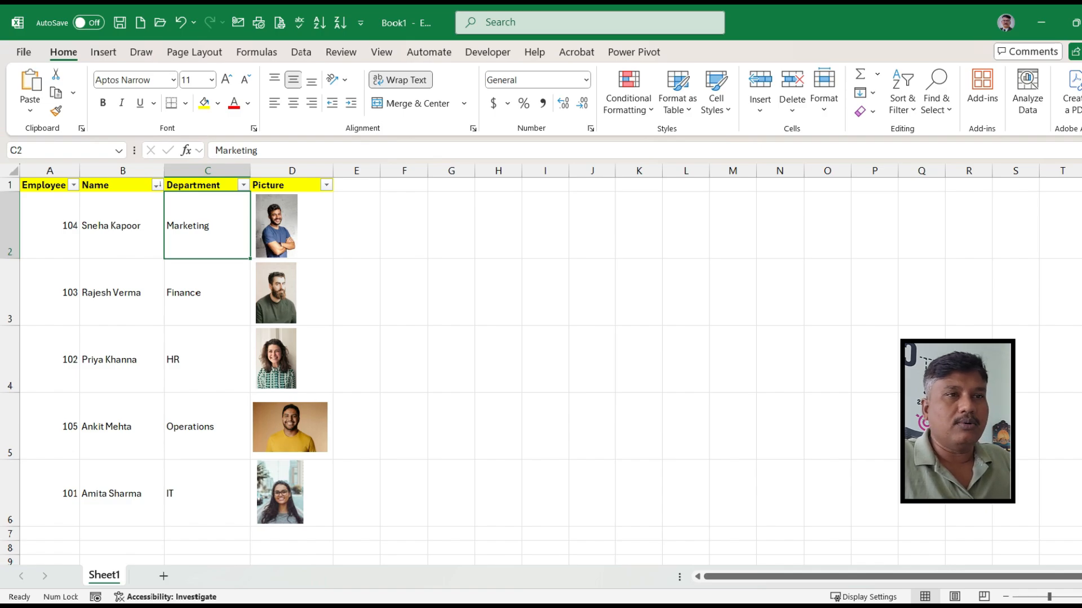
Filter the Name column to show only the HR employee's record
click(156, 185)
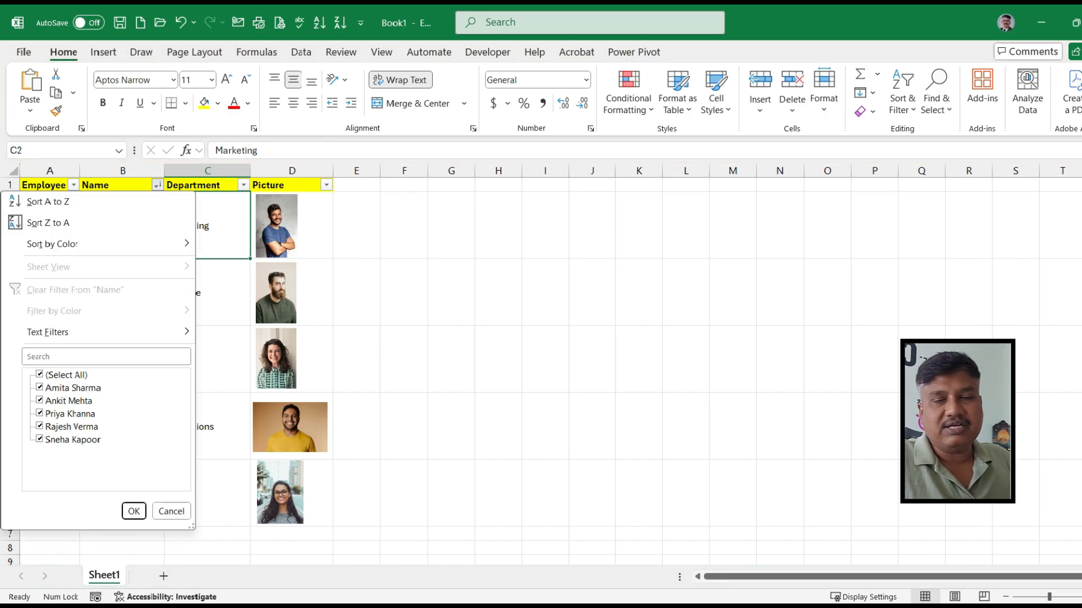
click(40, 374)
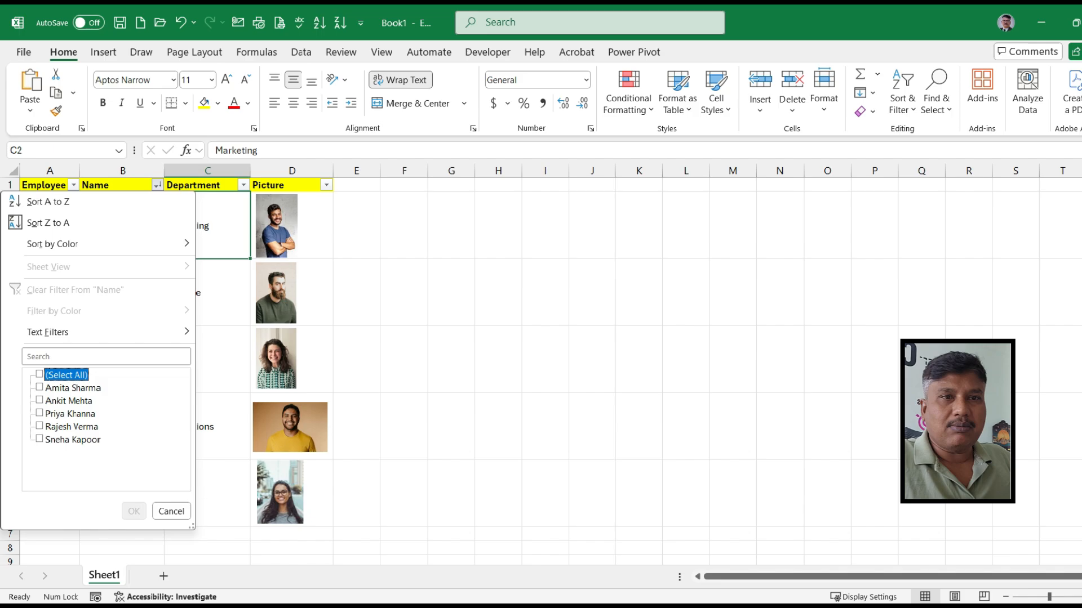
click(40, 413)
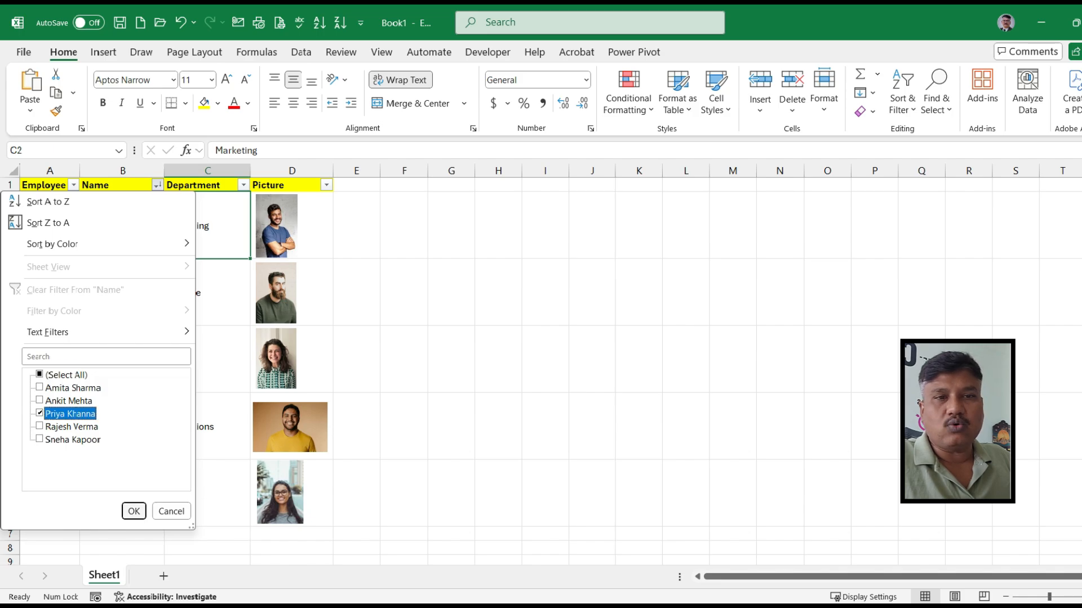
key(Return)
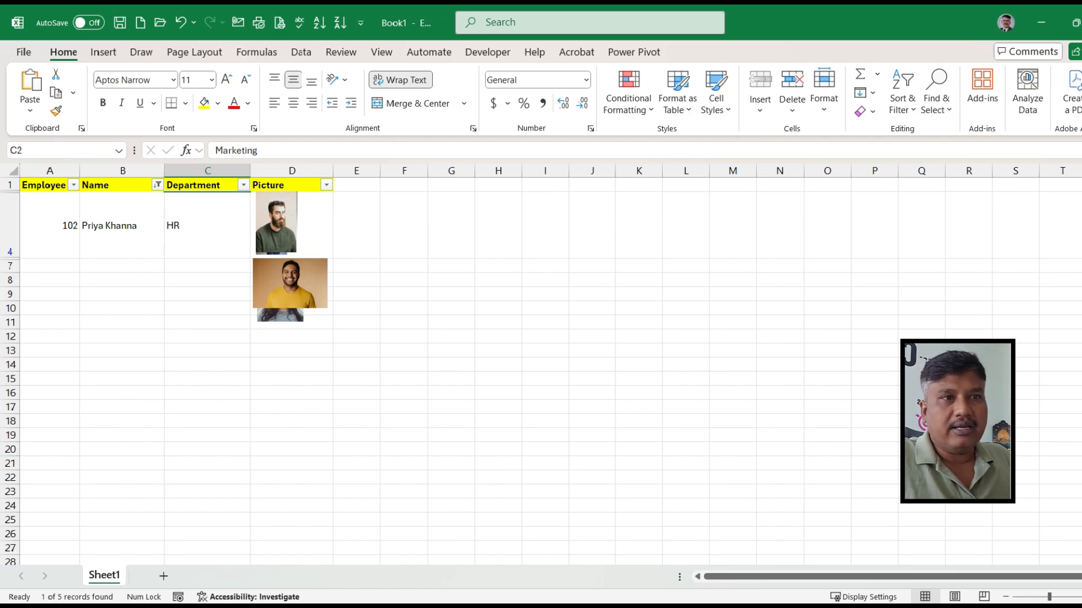
Move three of the overlapping portraits out of the Picture column onto empty cells, and clear the Name filter
drag(290, 284, 413, 256)
drag(276, 225, 353, 352)
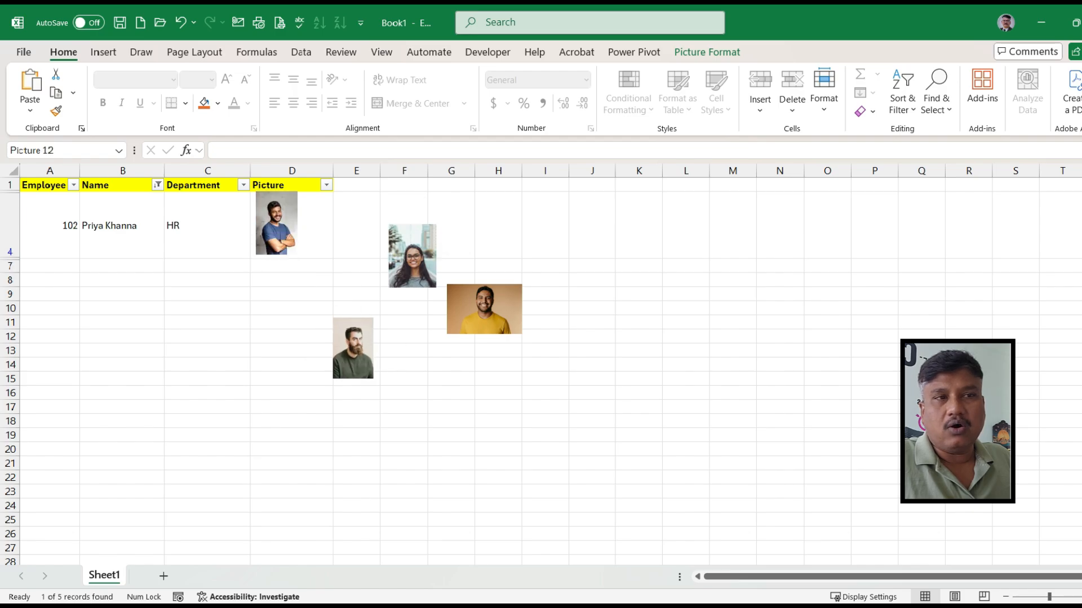
click(158, 185)
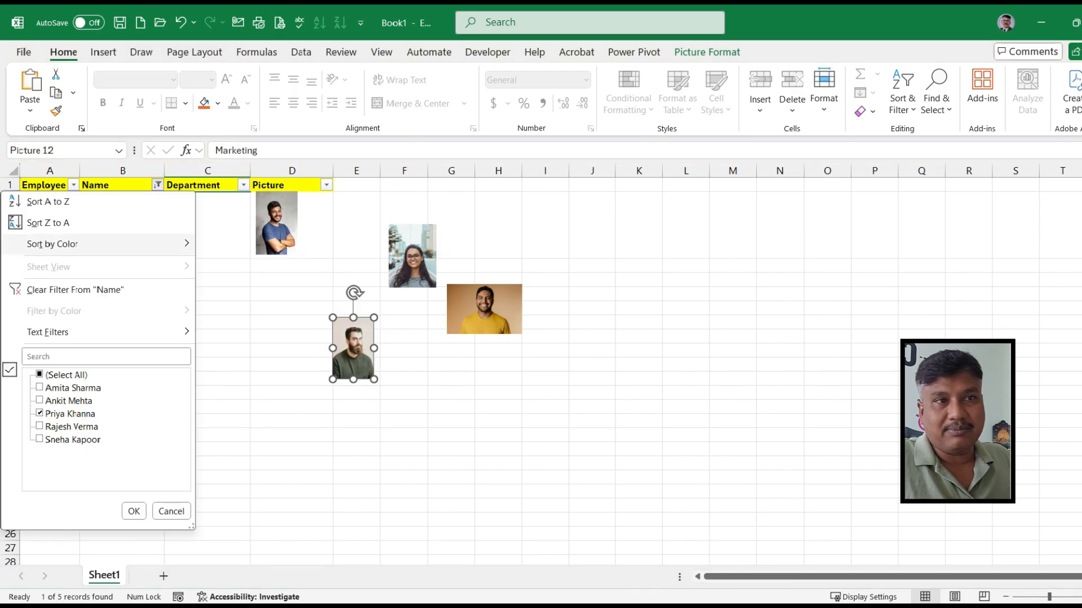
click(75, 290)
scroll(541, 366, down, 3)
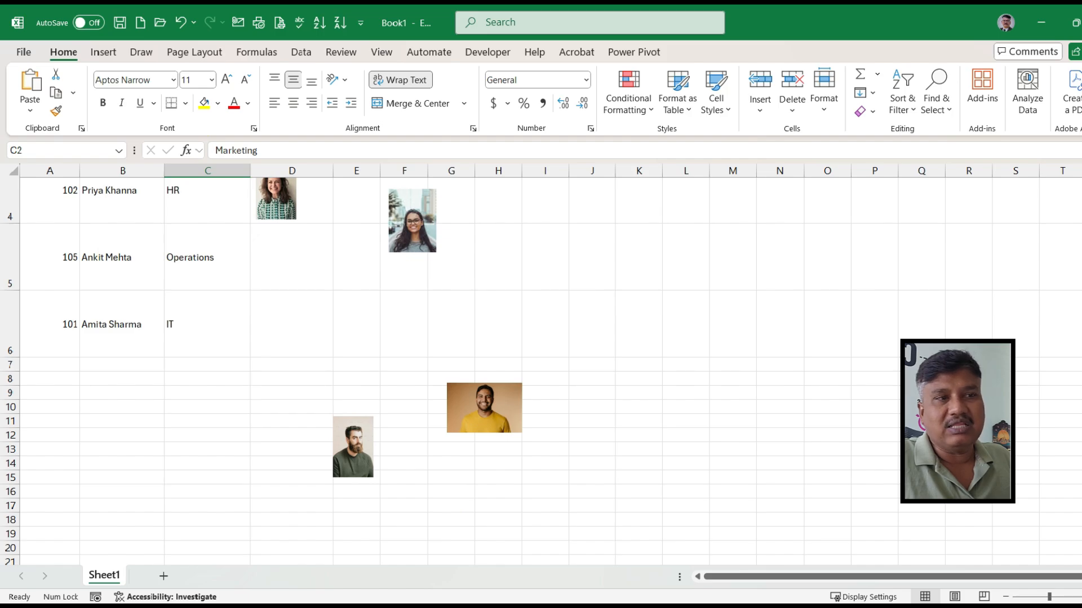
scroll(541, 367, up, 2)
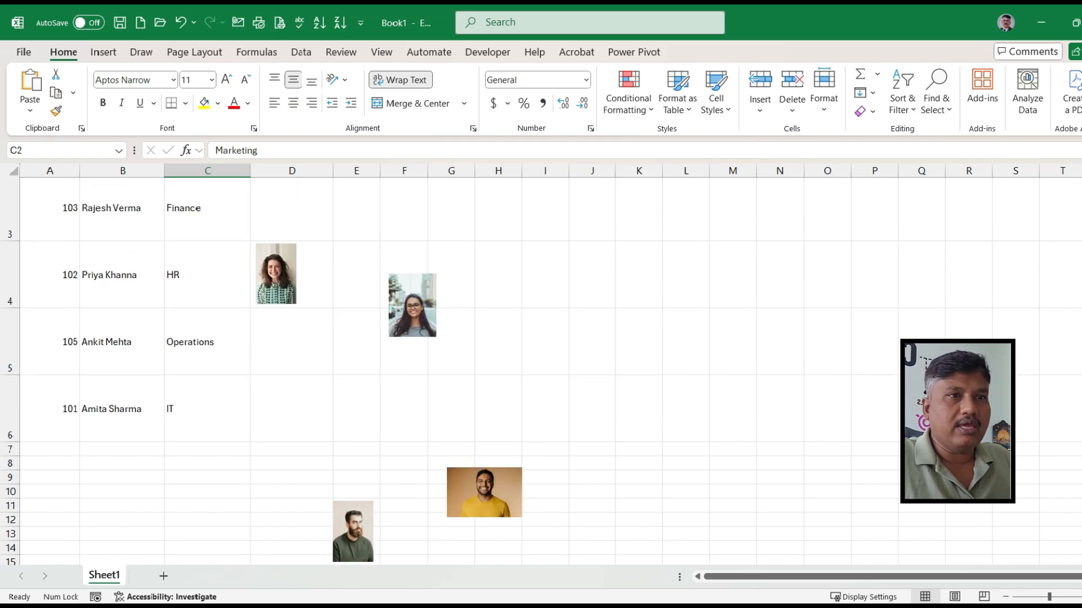
scroll(541, 366, up, 2)
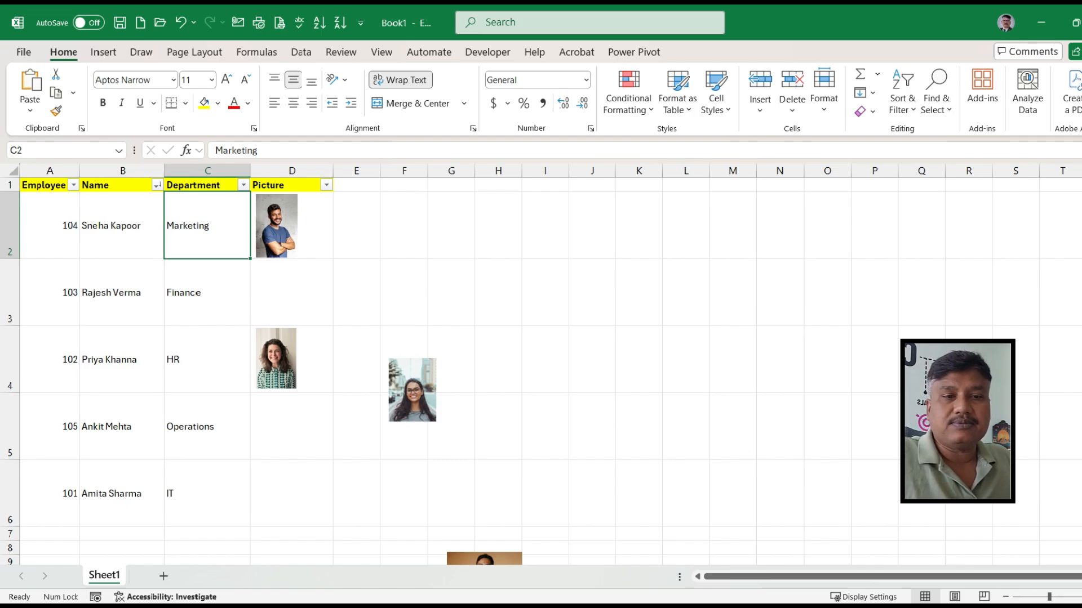
Duplicate Sheet1 and delete the three portraits lying over rows 2 to 4 of the copy
drag(106, 576, 139, 575)
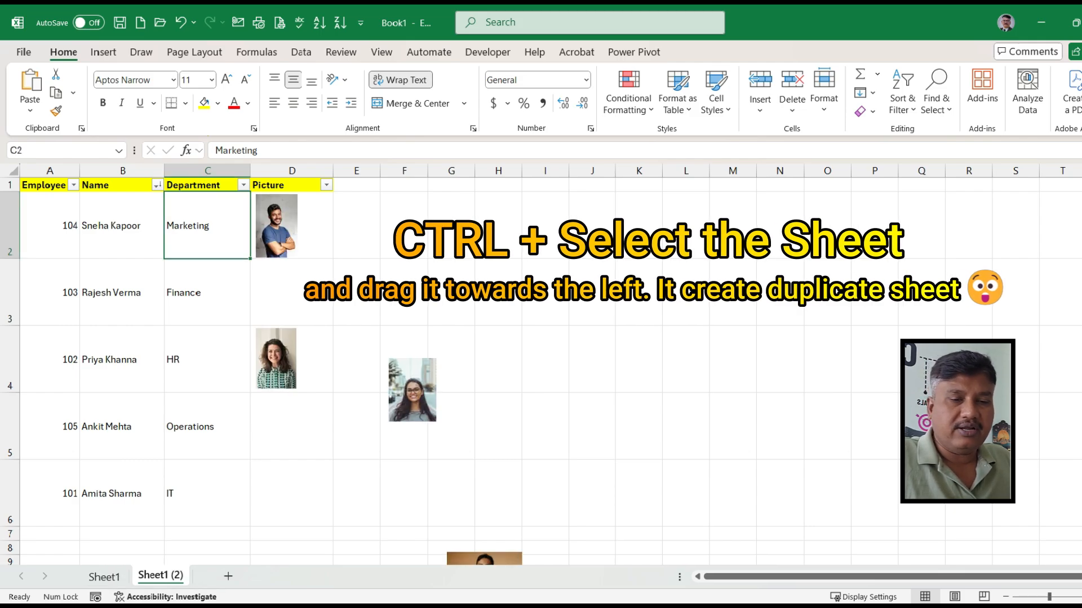
click(277, 226)
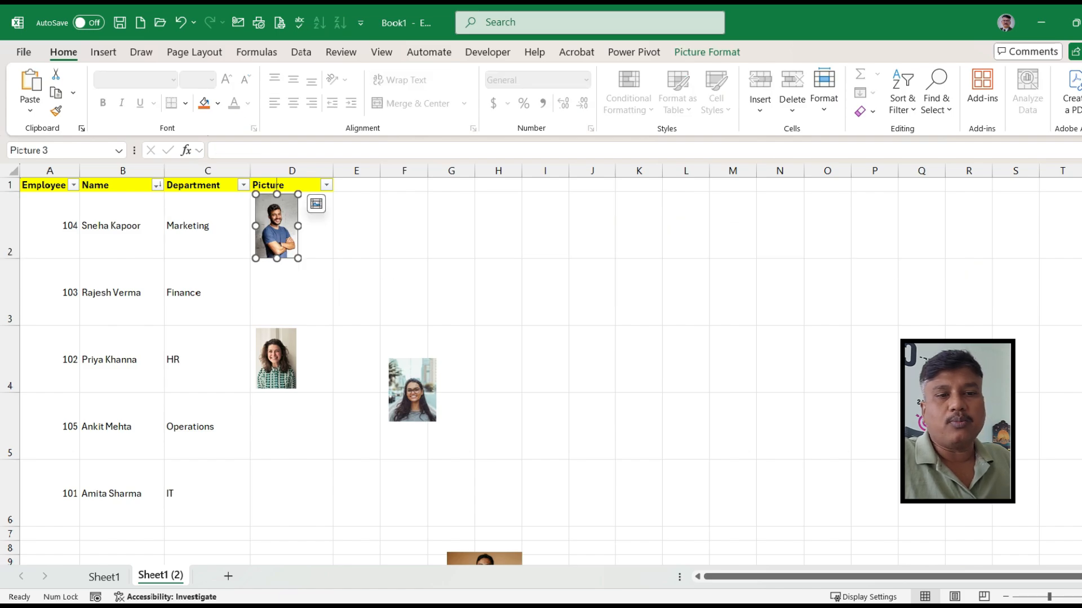
key(Delete)
click(276, 359)
key(Delete)
click(412, 390)
key(Delete)
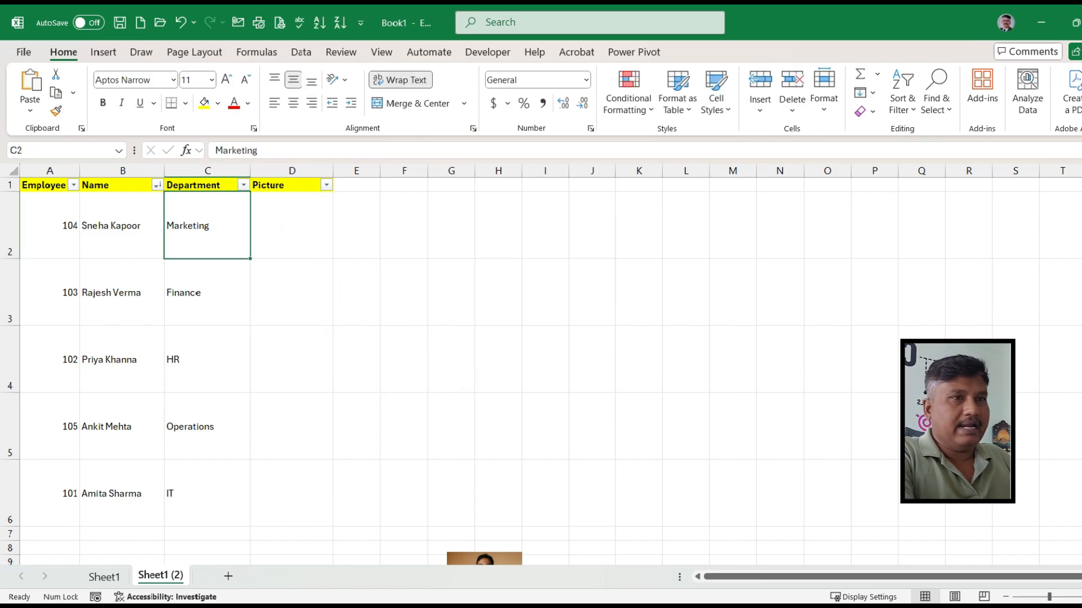
Delete the two remaining portraits below the table, the yellow-shirt one and the bearded man's
click(485, 559)
drag(484, 559, 346, 305)
key(Delete)
scroll(349, 338, down, 5)
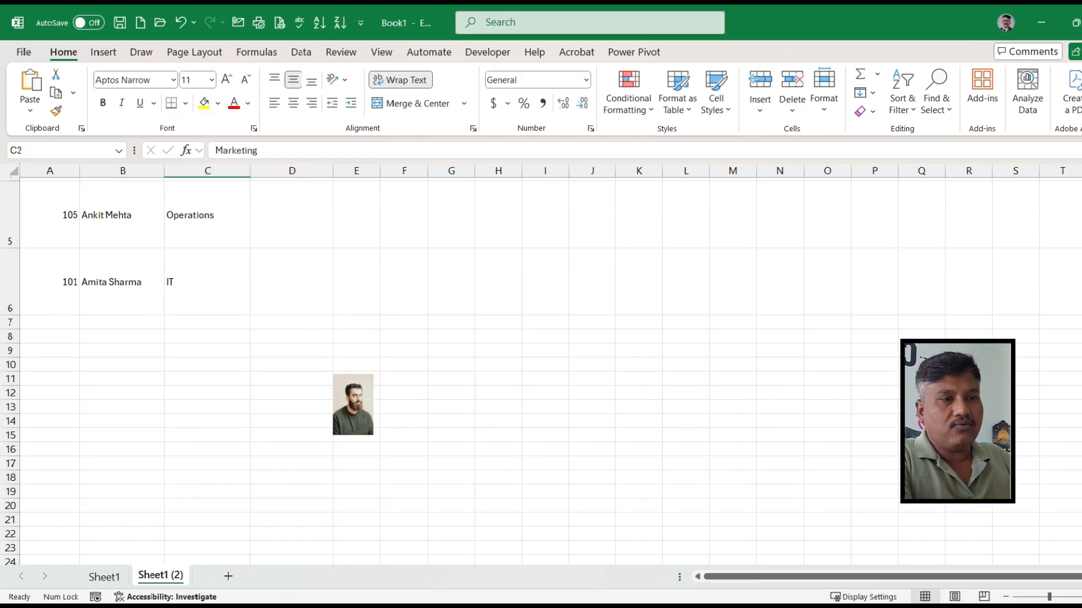
click(353, 406)
key(Delete)
scroll(354, 405, up, 2)
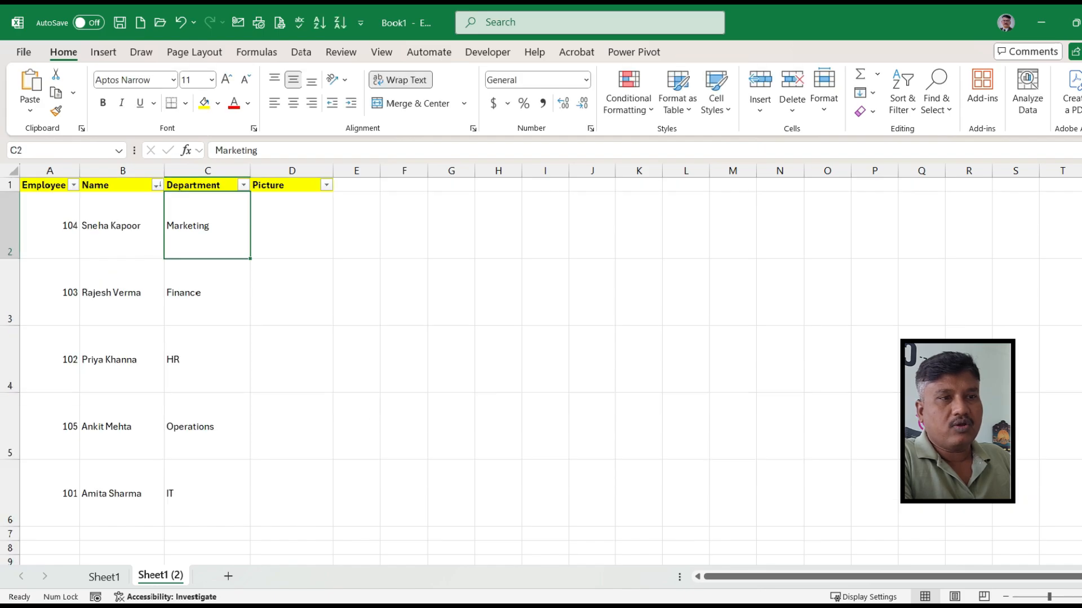
Insert the curly-haired woman's portrait from the Peoples folder into cell D2 with Place in Cell
click(291, 226)
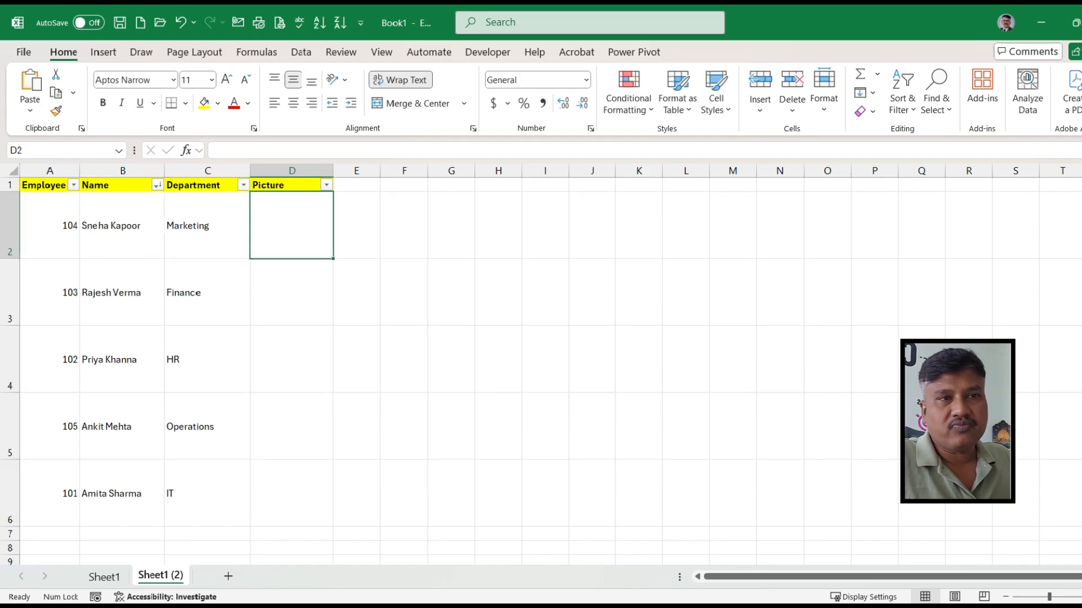
click(103, 52)
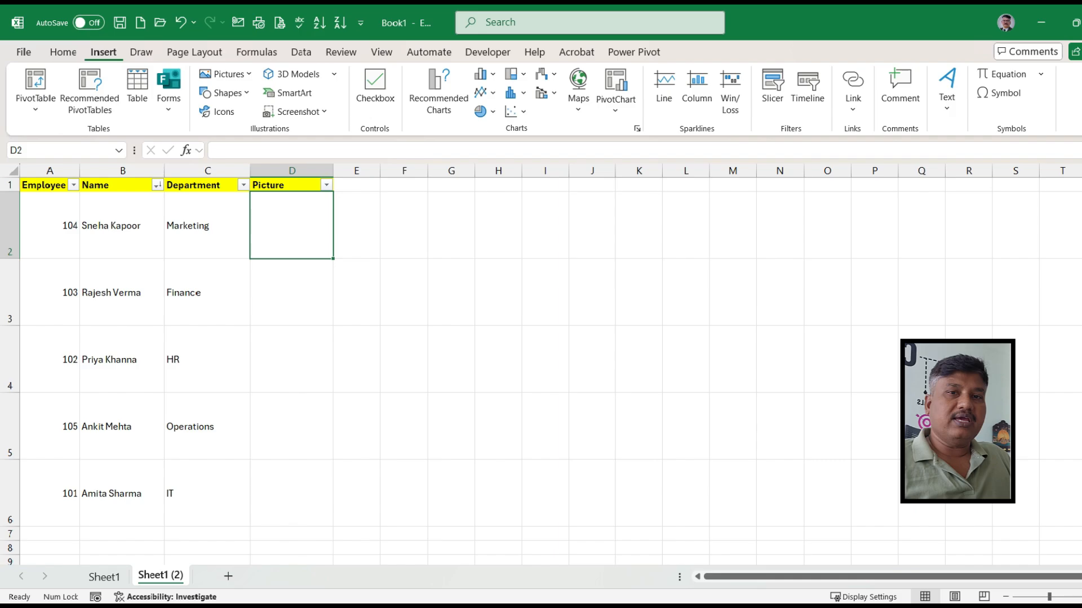
click(226, 74)
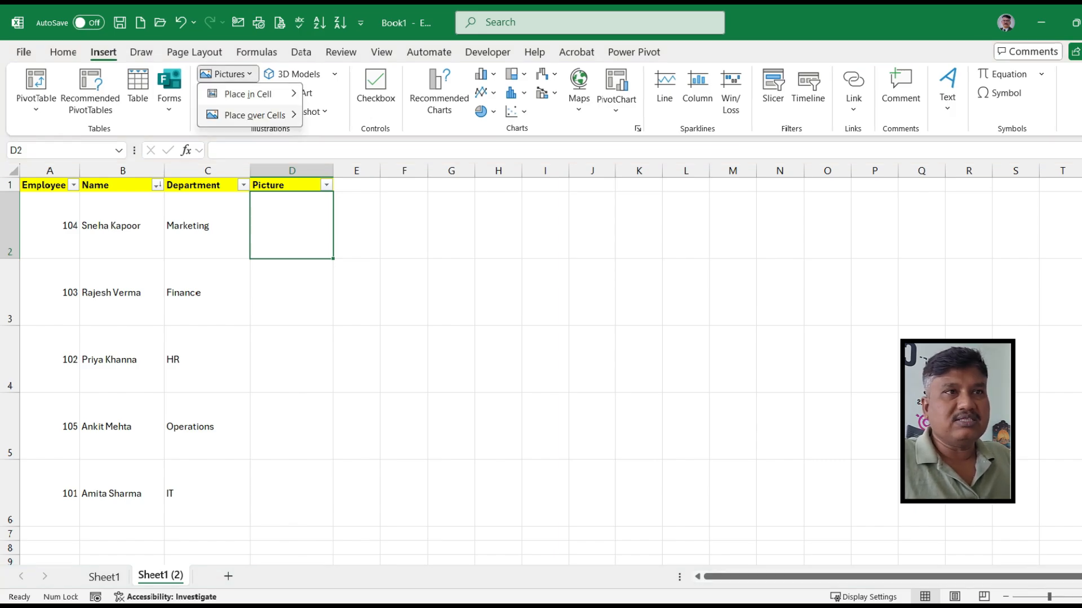
mouse_move(254, 115)
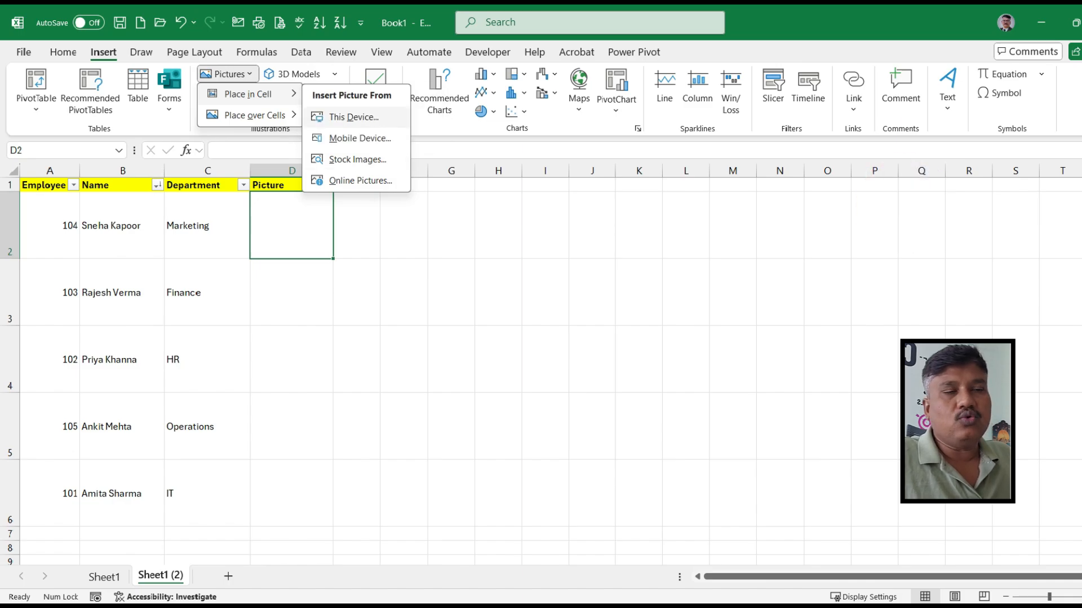
click(353, 117)
drag(240, 46, 557, 114)
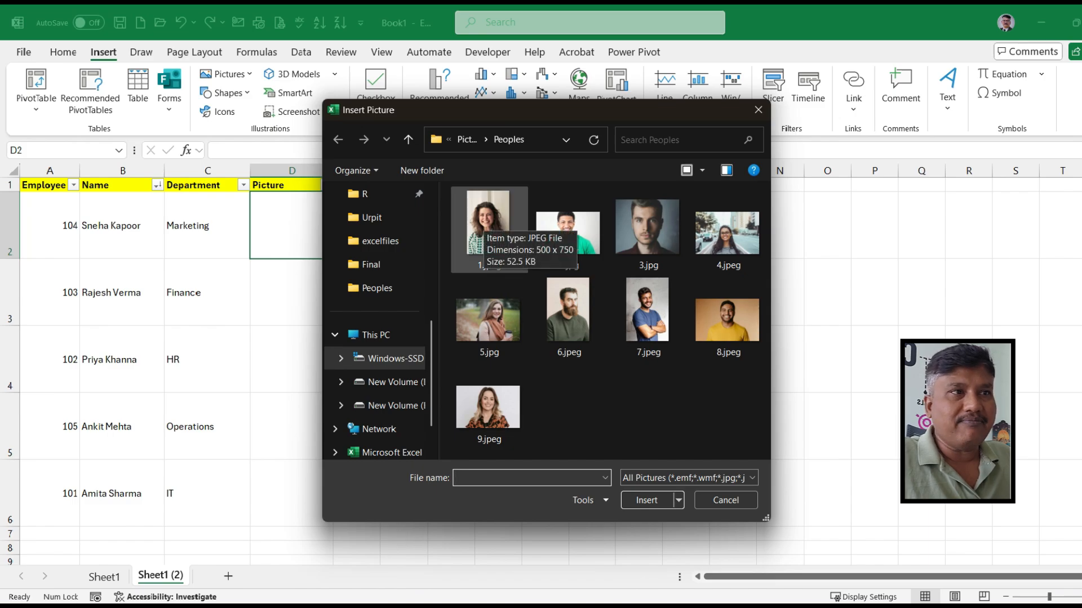
double_click(488, 226)
key(Down)
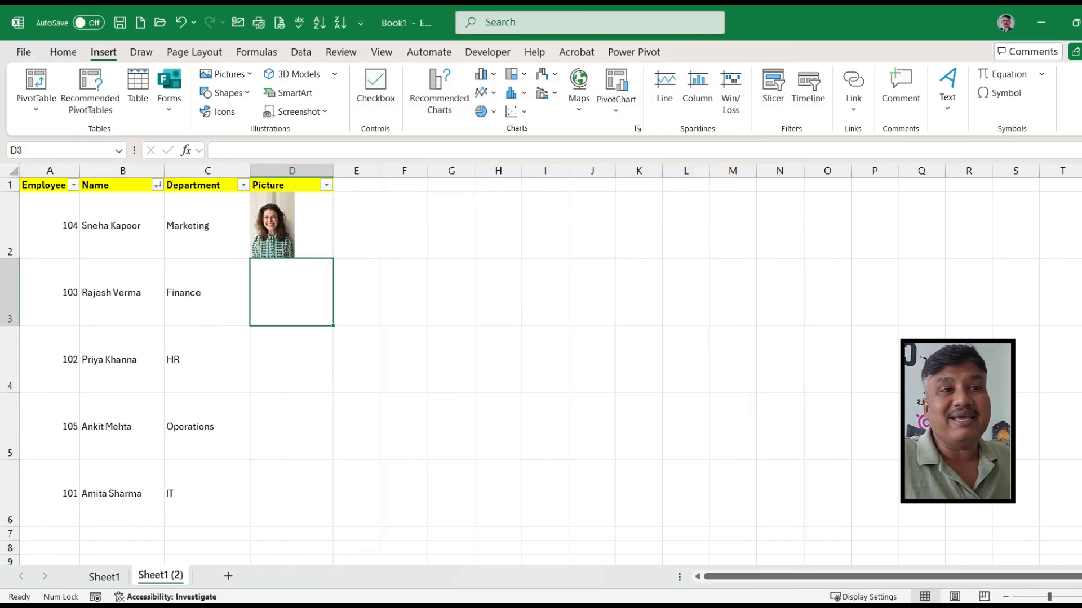
Make row 2 taller and column D wider to enlarge the portrait placed in D2
key(Up)
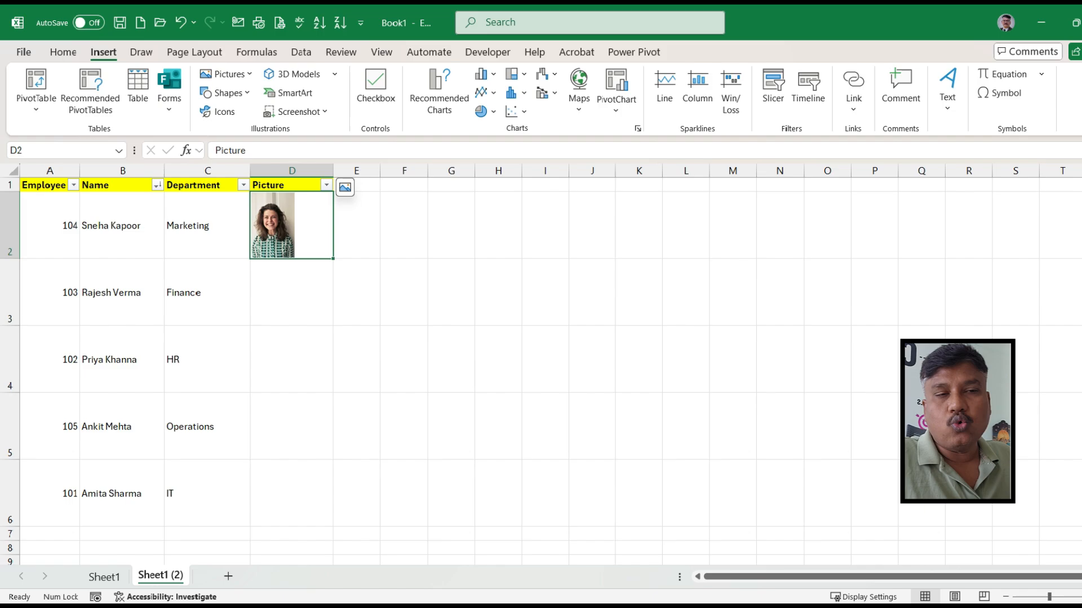
key(Down)
drag(10, 258, 11, 308)
drag(332, 170, 446, 171)
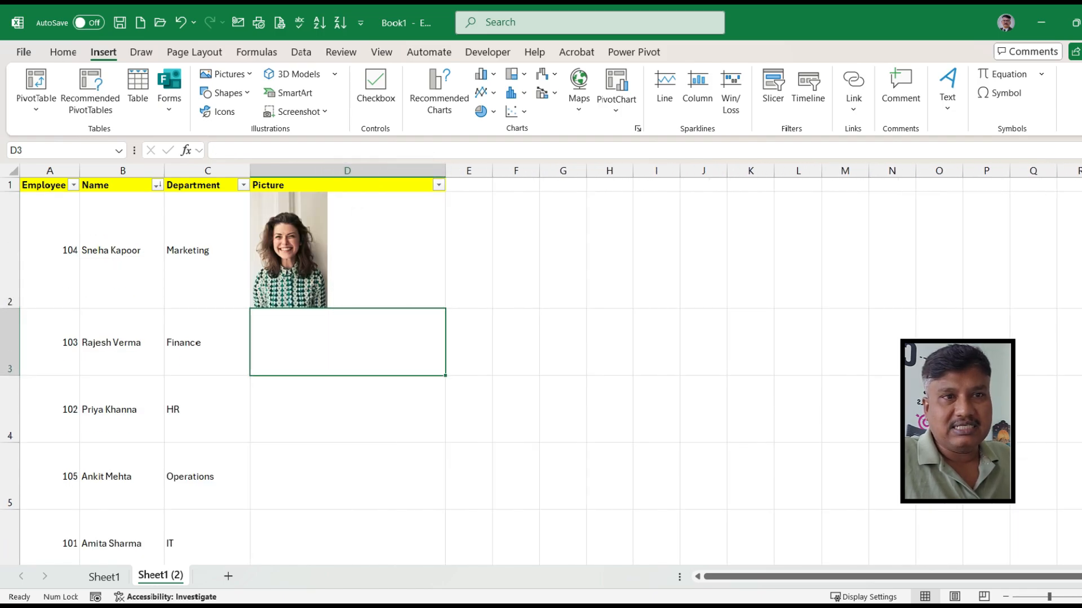
Reduce the height of row 2 and narrow column D so the cell fits more closely around the portrait
drag(10, 309, 10, 280)
drag(445, 171, 324, 171)
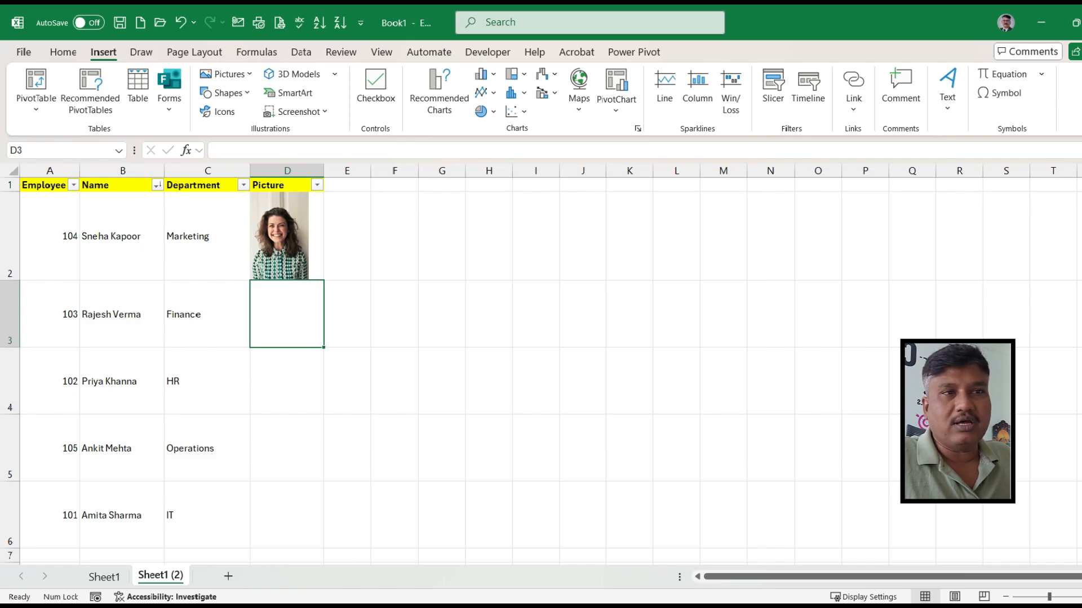
drag(10, 280, 10, 271)
click(347, 305)
Insert 4.jpeg from the Peoples folder into cell D3 with Place in Cell, and select cell D4
click(287, 305)
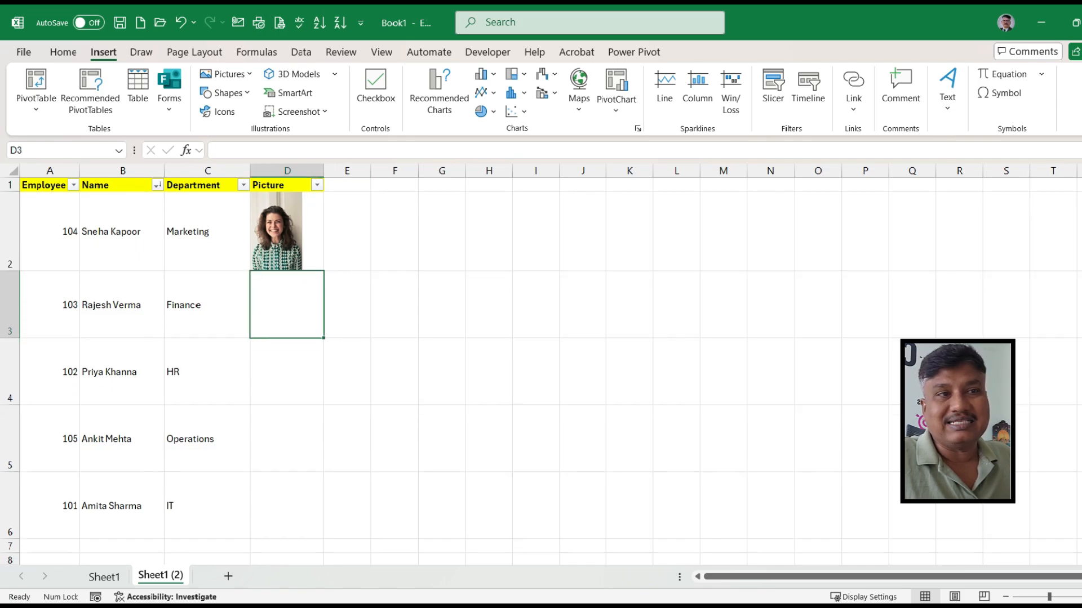
click(225, 74)
mouse_move(248, 94)
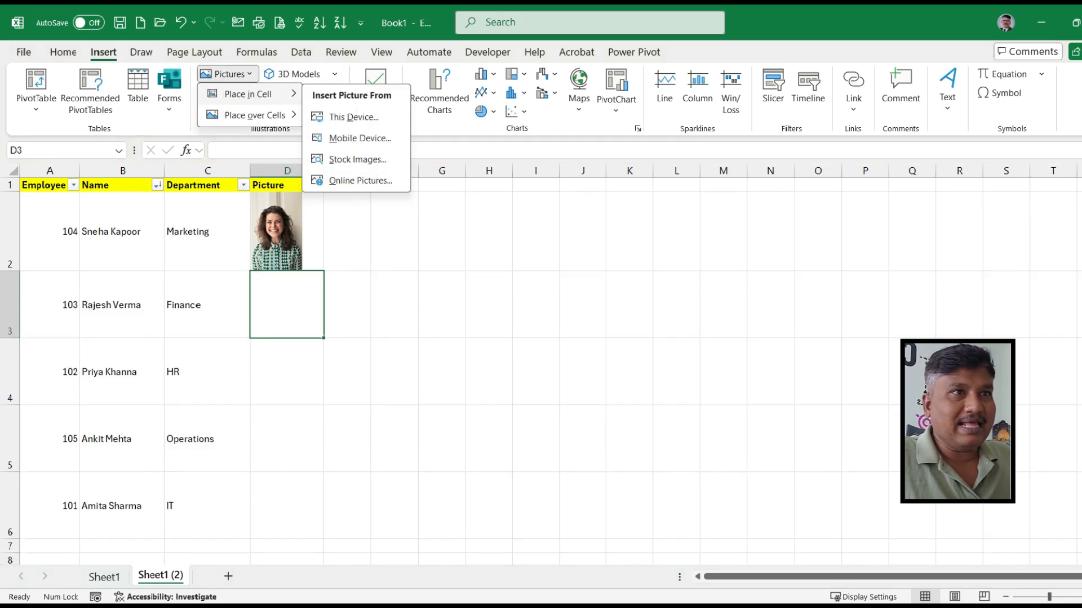
click(353, 116)
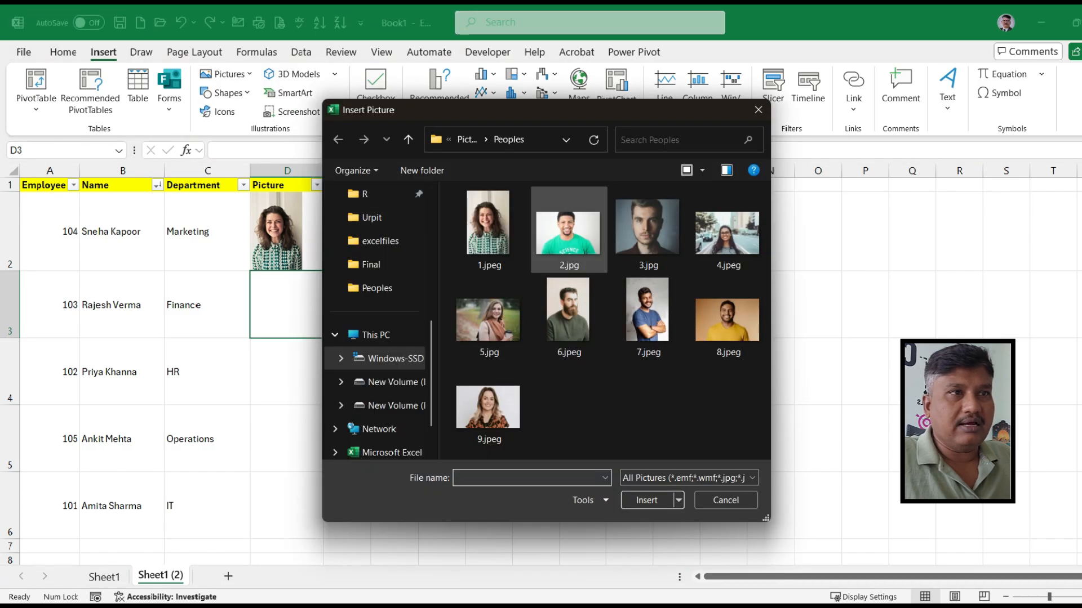
double_click(727, 233)
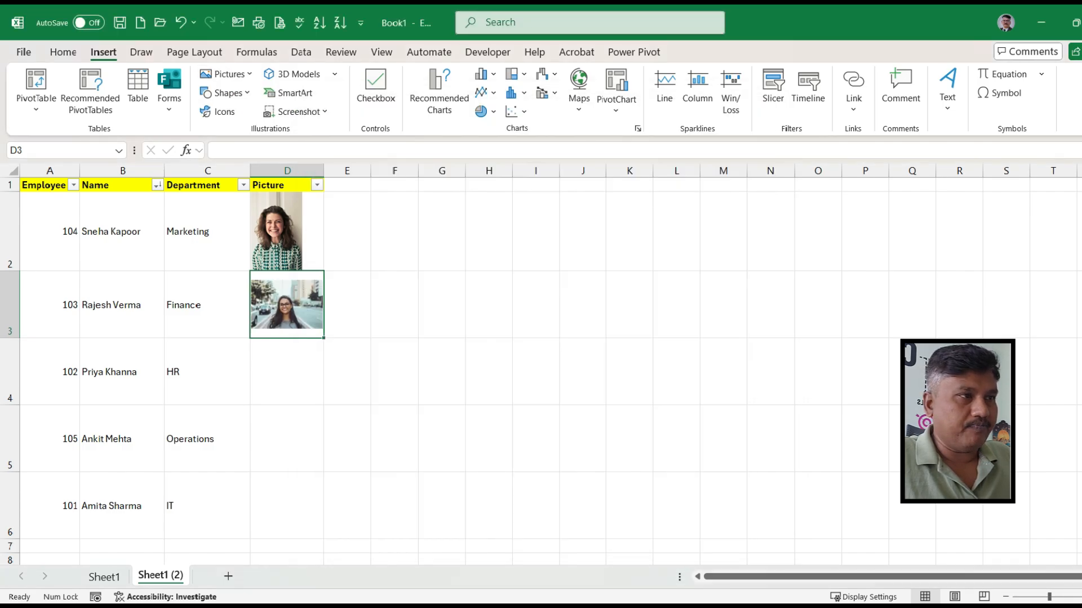
click(287, 371)
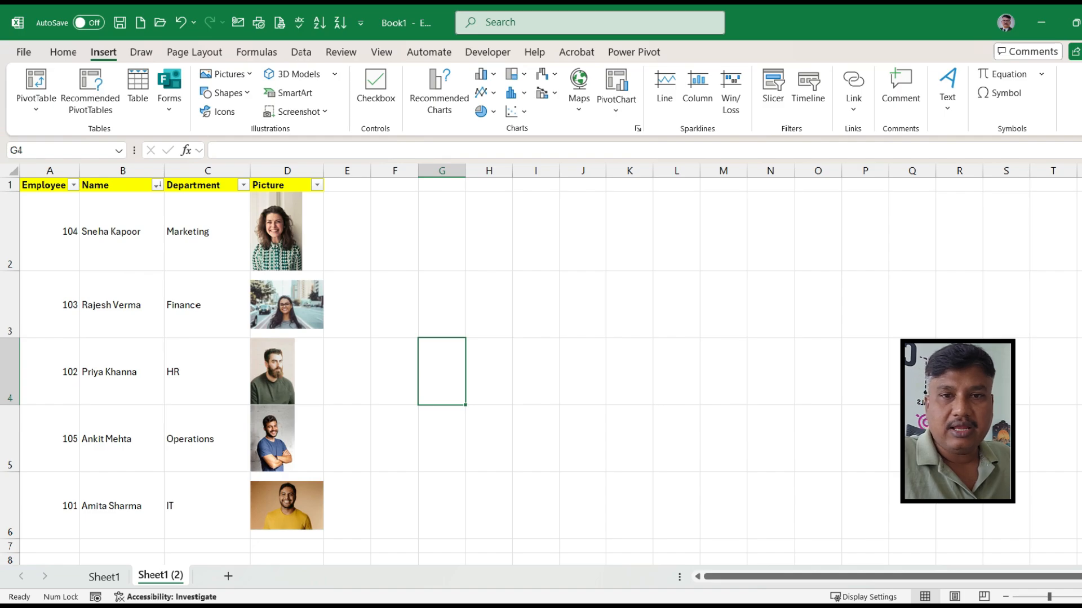
Sort the employee table by the Name column from A to Z
click(347, 372)
scroll(347, 372, down, 1)
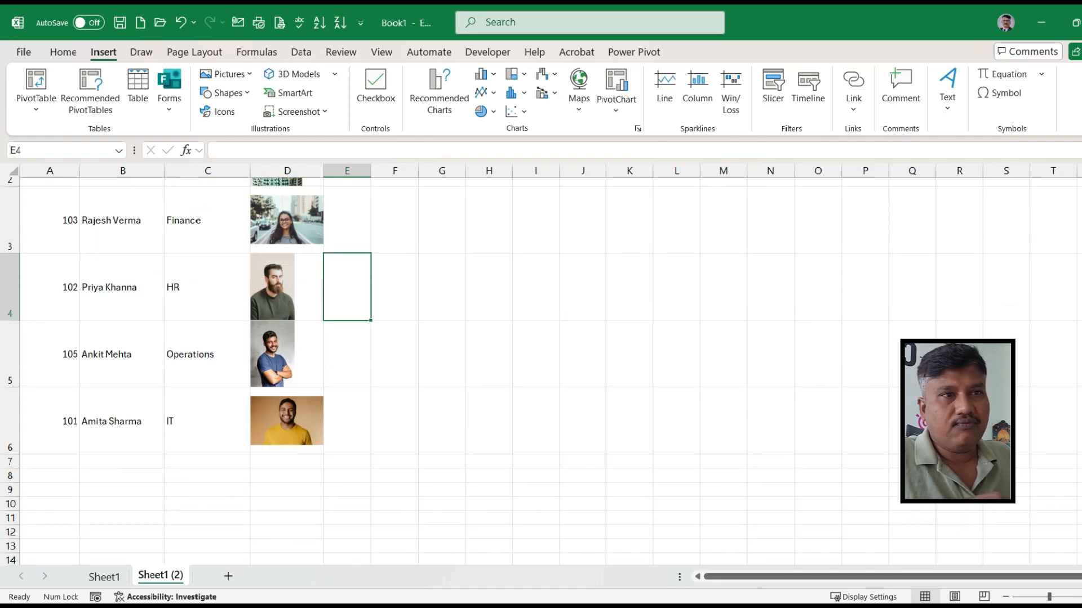
scroll(347, 372, up, 1)
click(123, 231)
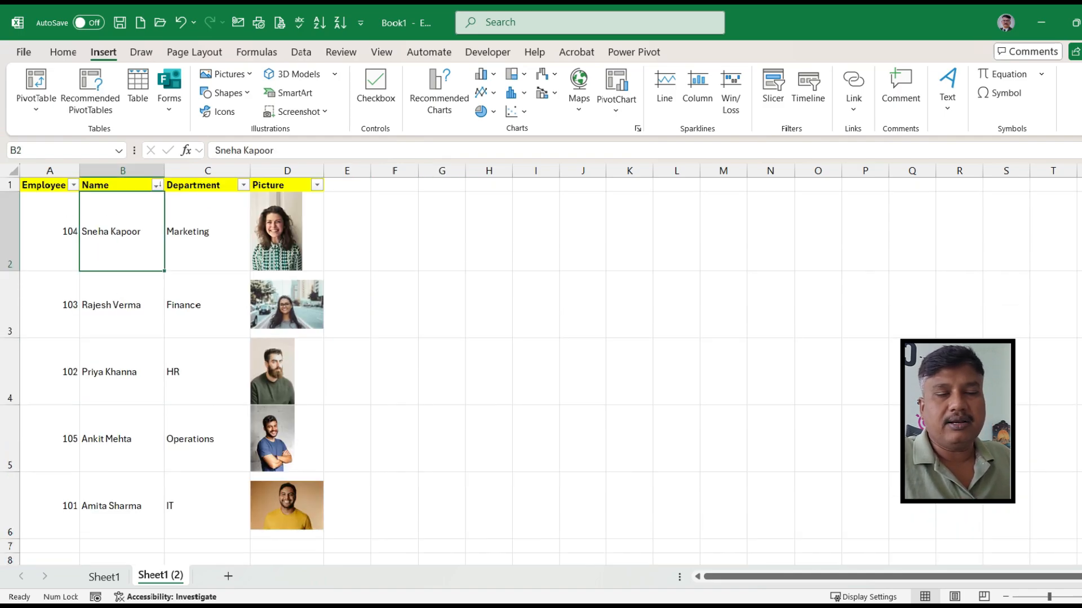
click(157, 184)
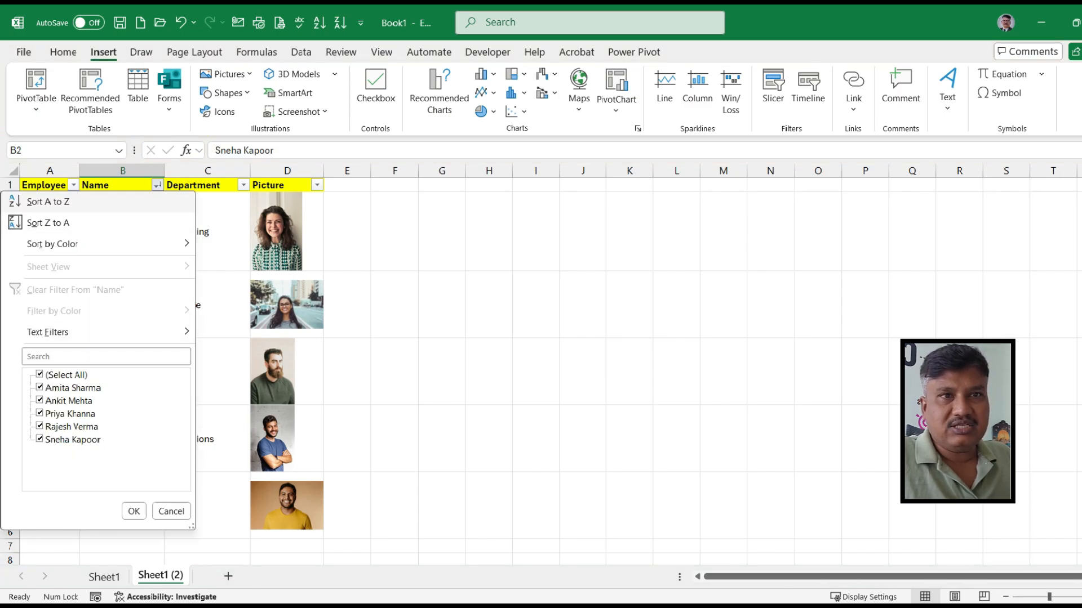
click(48, 201)
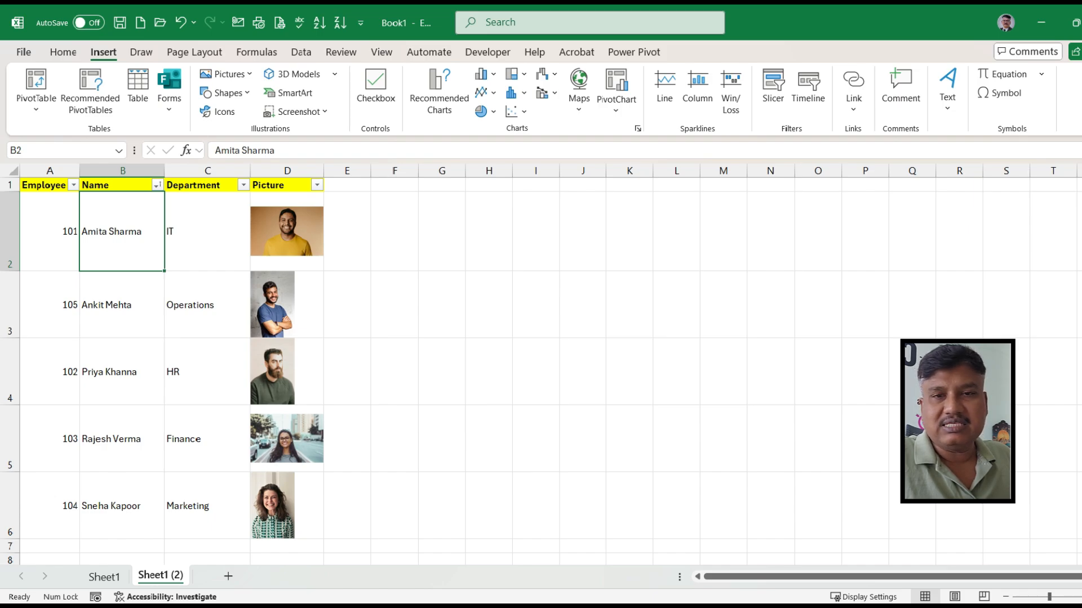
click(286, 304)
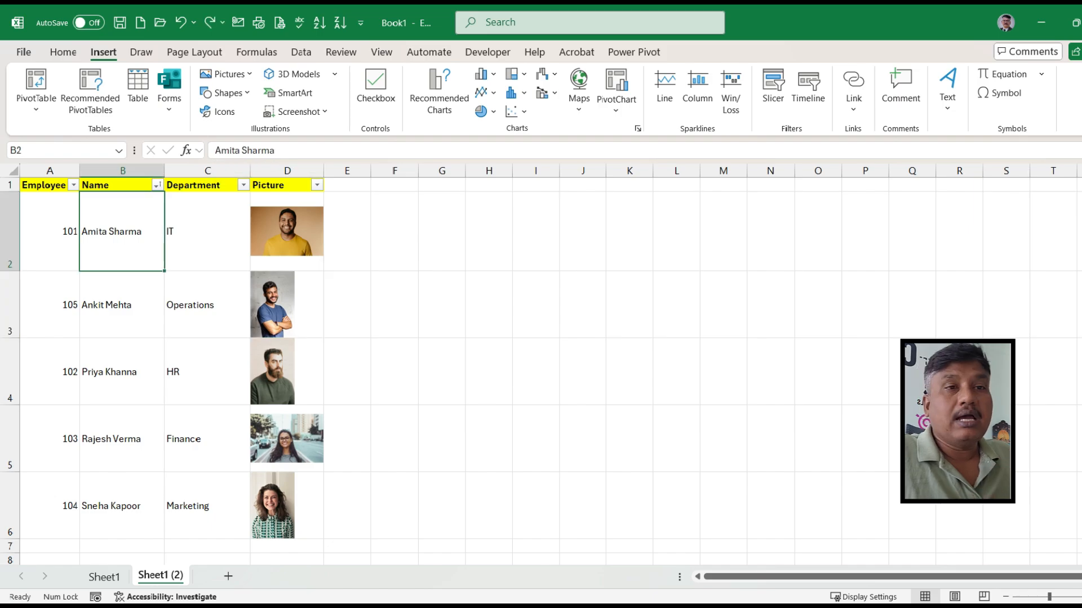
Filter the Name column to show only the Operations and Finance employees
click(158, 185)
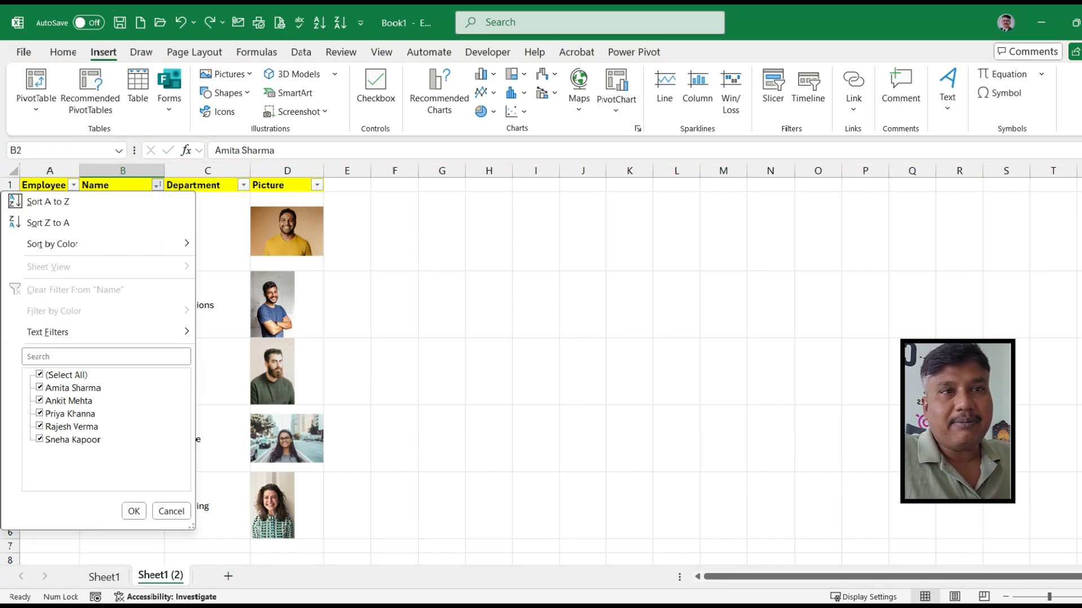
click(39, 374)
click(39, 400)
click(39, 426)
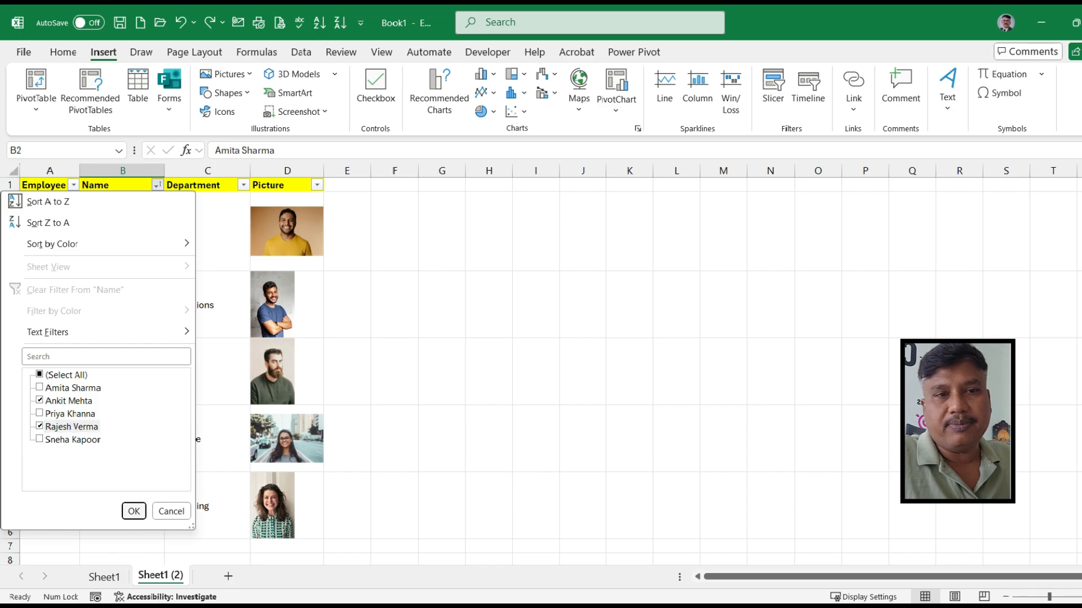
click(133, 512)
click(122, 389)
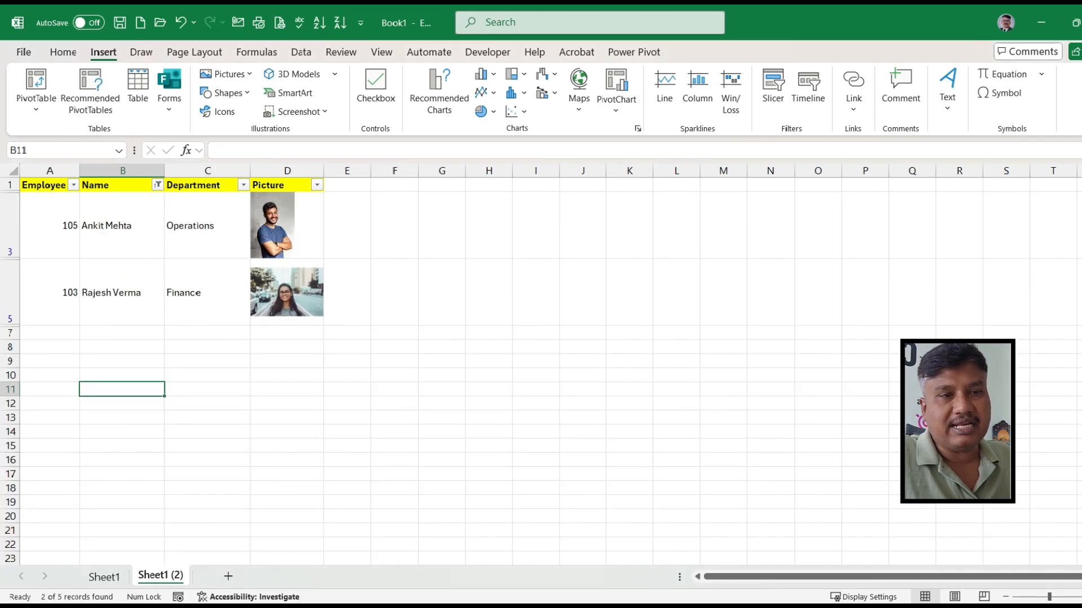
Examine the Picture and Department cells of the two filtered rows to check that each portrait stays with its employee
drag(293, 292, 442, 292)
click(293, 226)
click(207, 292)
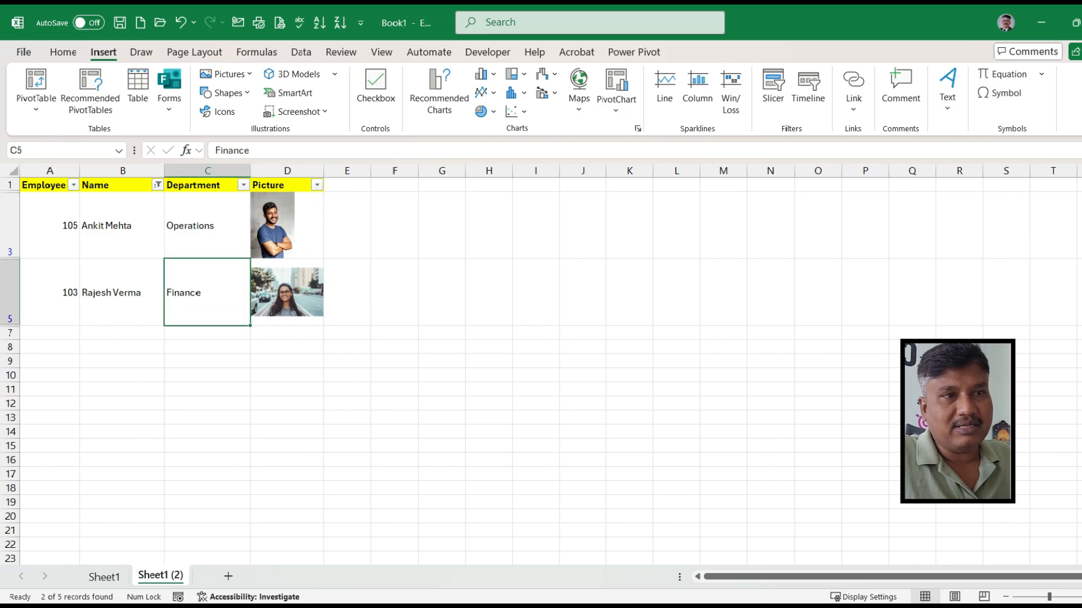
click(293, 225)
drag(293, 226, 442, 225)
click(293, 292)
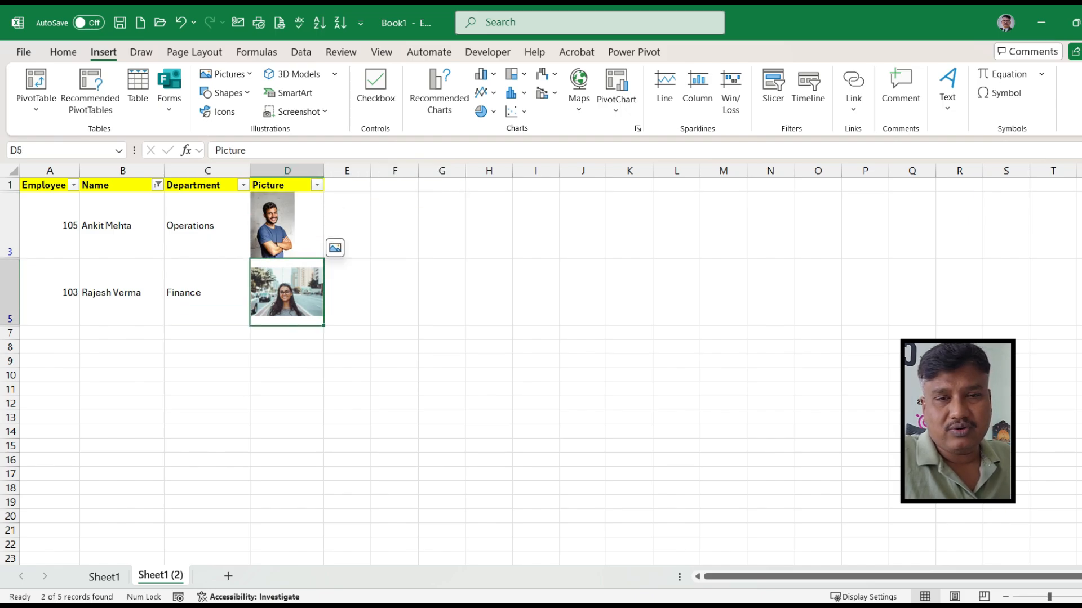
click(208, 292)
click(207, 225)
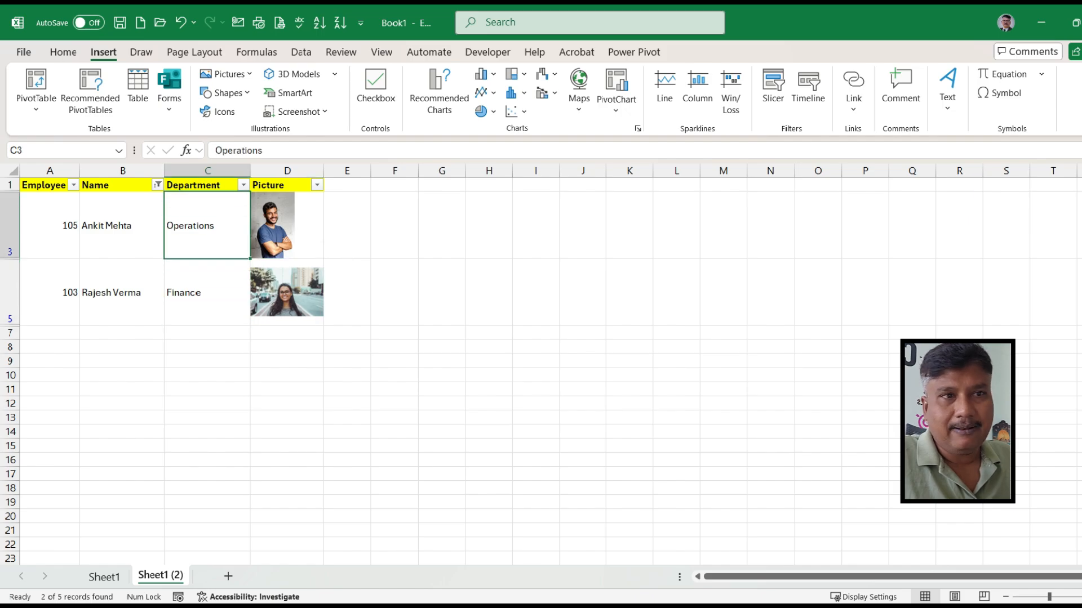
Clear the filter from the Name column and select the first employee's name cell
click(158, 185)
click(75, 290)
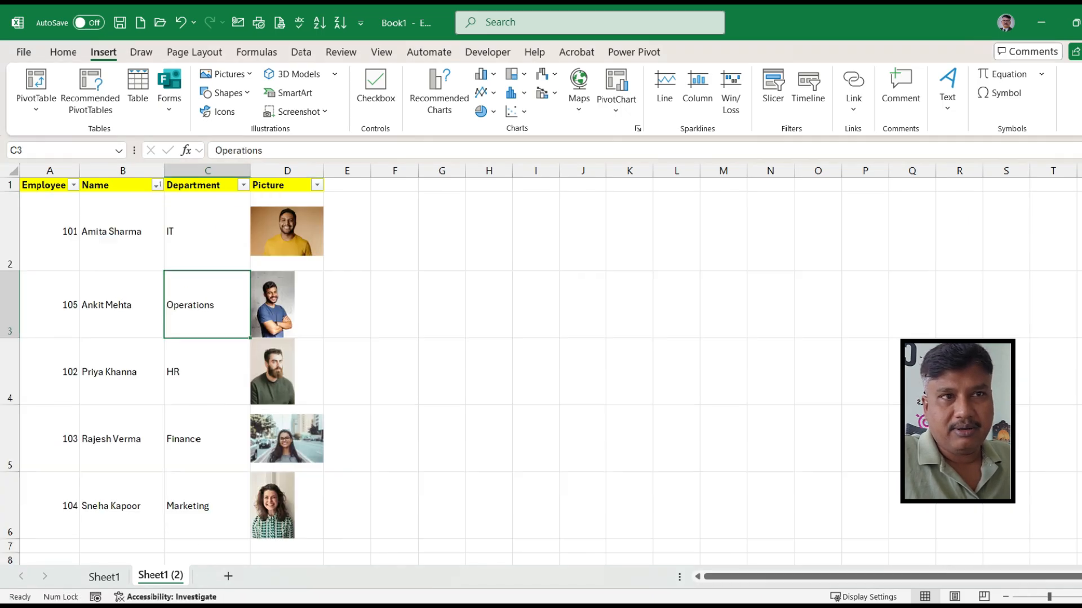
click(123, 232)
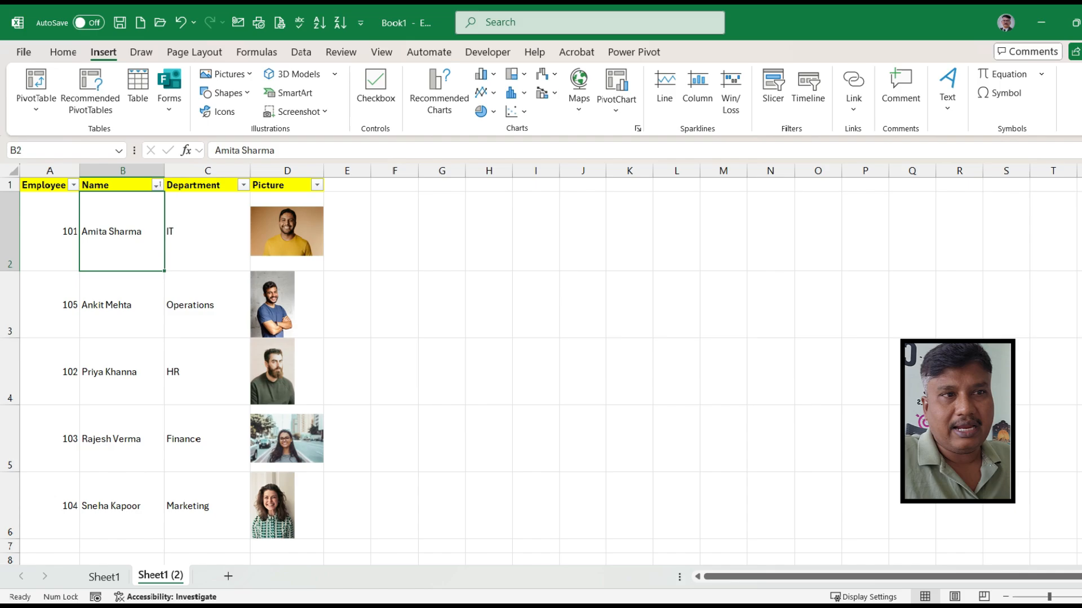